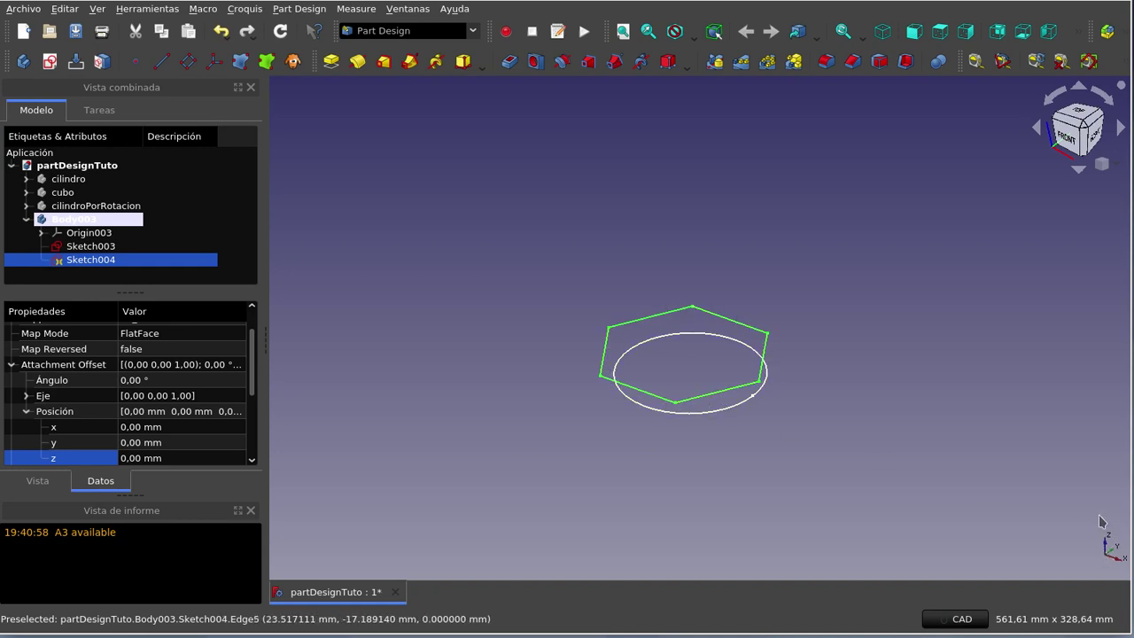
Raise Sketch004's Attachment Offset position z to 31 mm, lifting the hexagon above the circle.
click(12, 365)
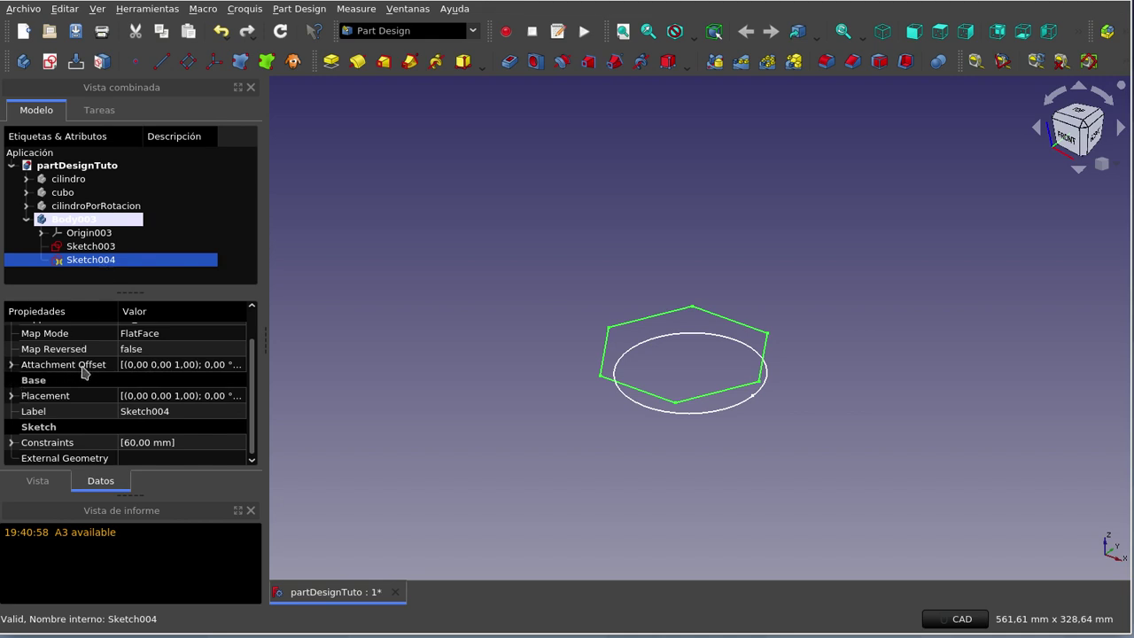
click(13, 365)
scroll(113, 384, down, 2)
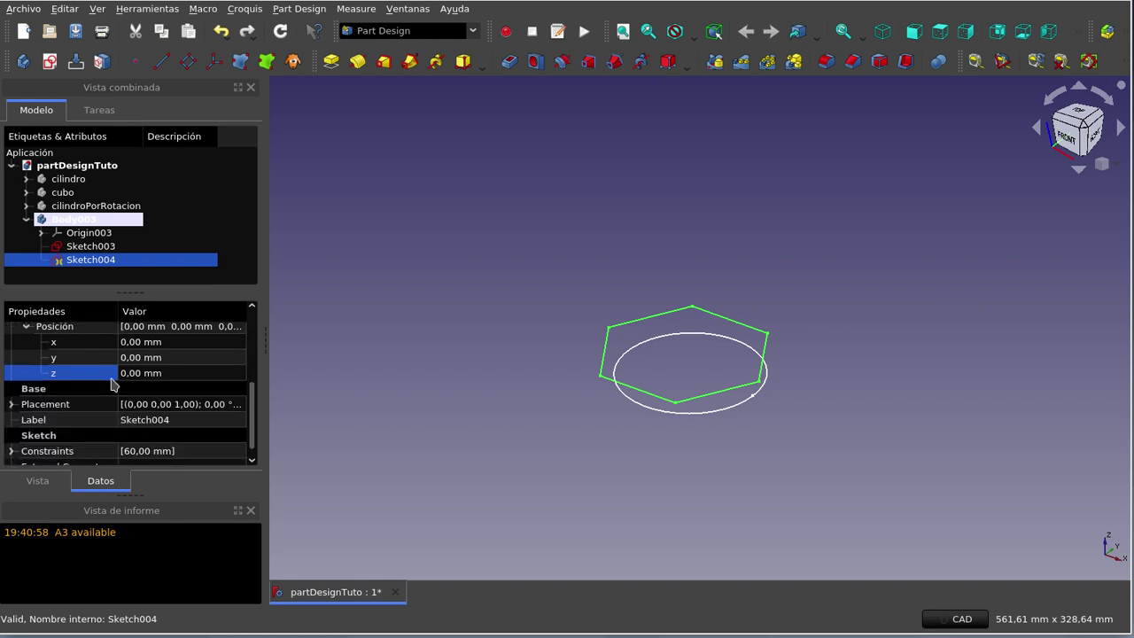
scroll(113, 384, up, 1)
scroll(113, 384, up, 1)
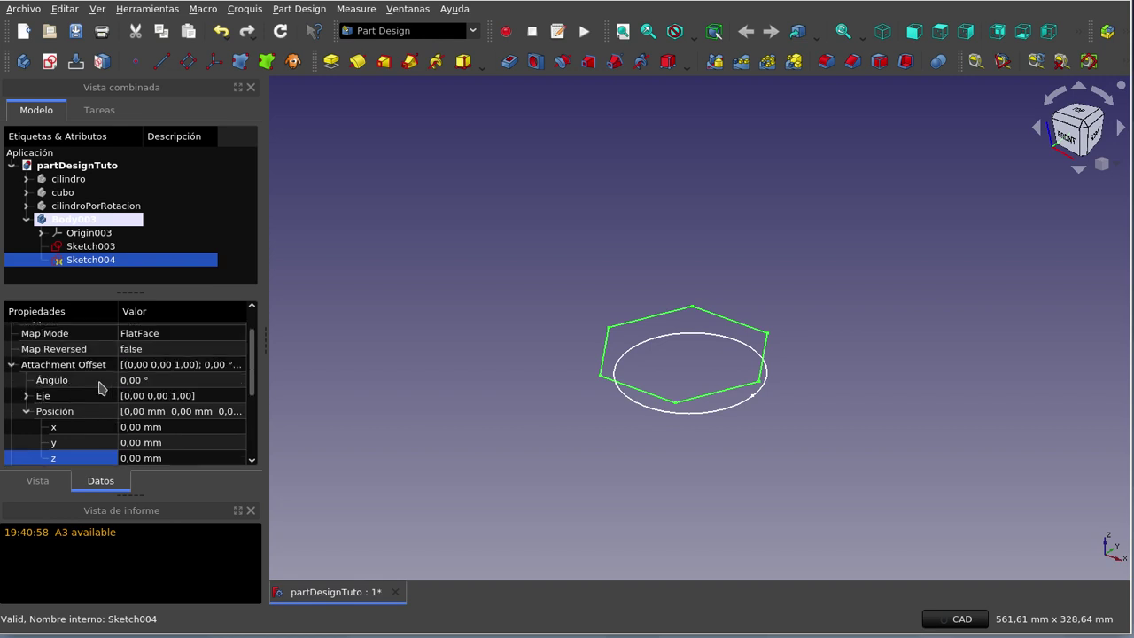
scroll(174, 417, down, 1)
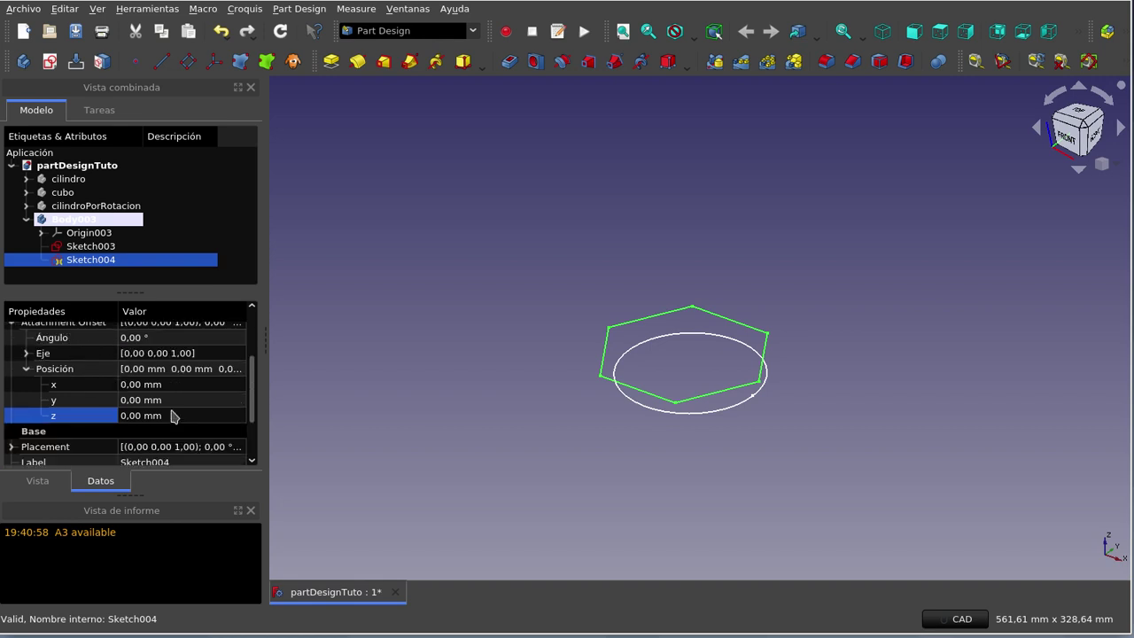
click(173, 416)
scroll(173, 417, up, 5)
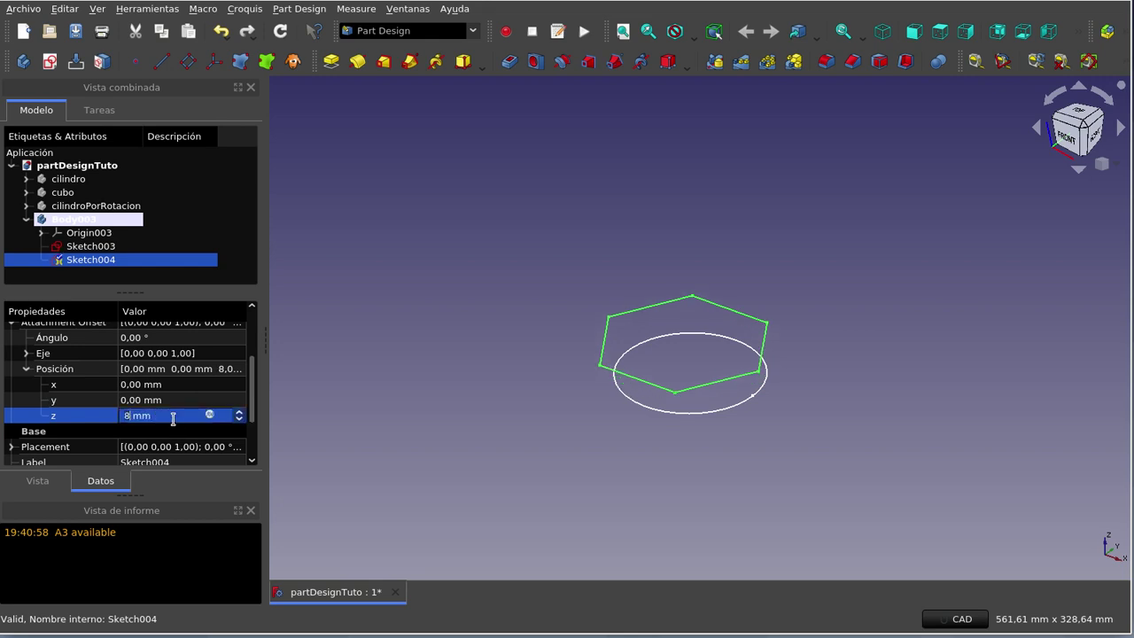
scroll(173, 417, up, 12)
scroll(173, 417, up, 8)
scroll(173, 417, up, 6)
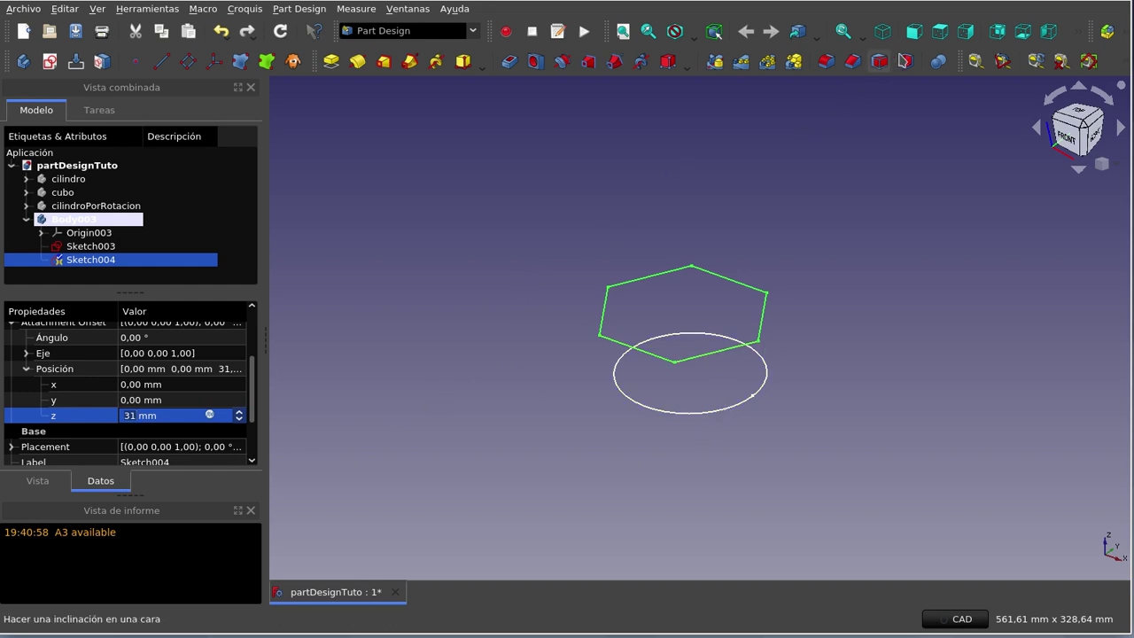
Switch to the front view and change Sketch004's offset z to 200 mm.
click(913, 32)
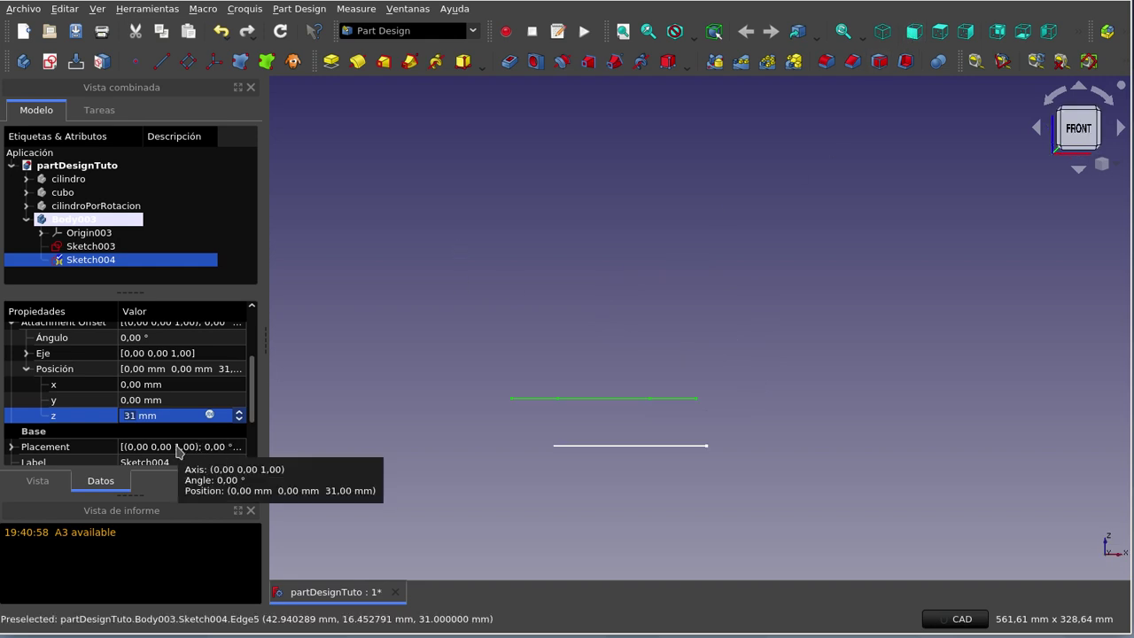
key(BackSpace)
key(BackSpace)
text(50)
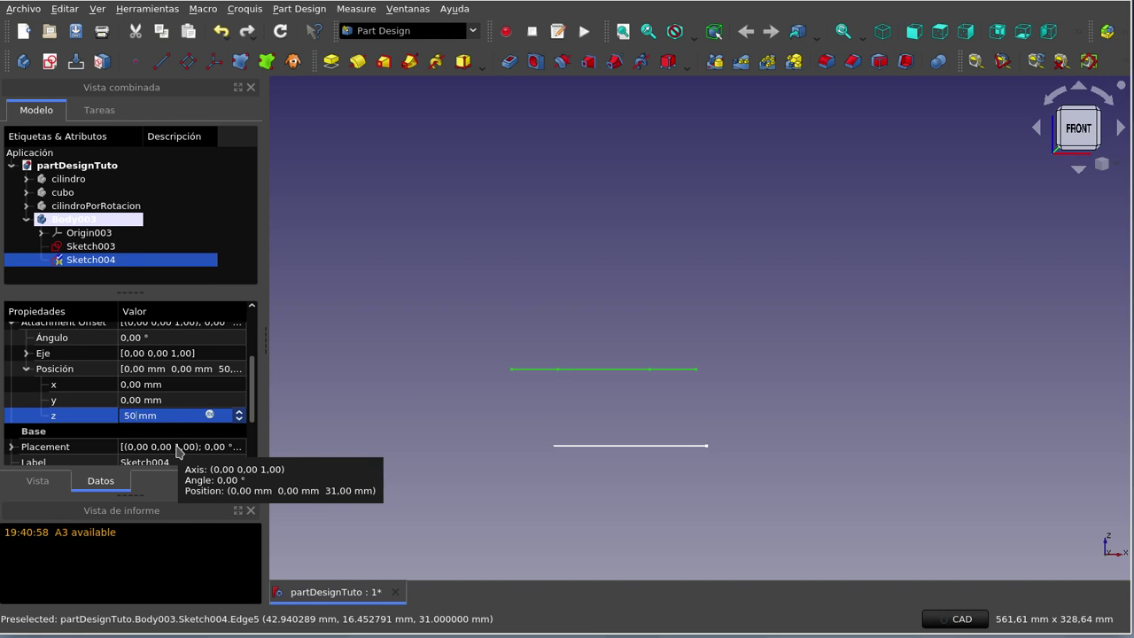
text(1)
key(BackSpace)
key(BackSpace)
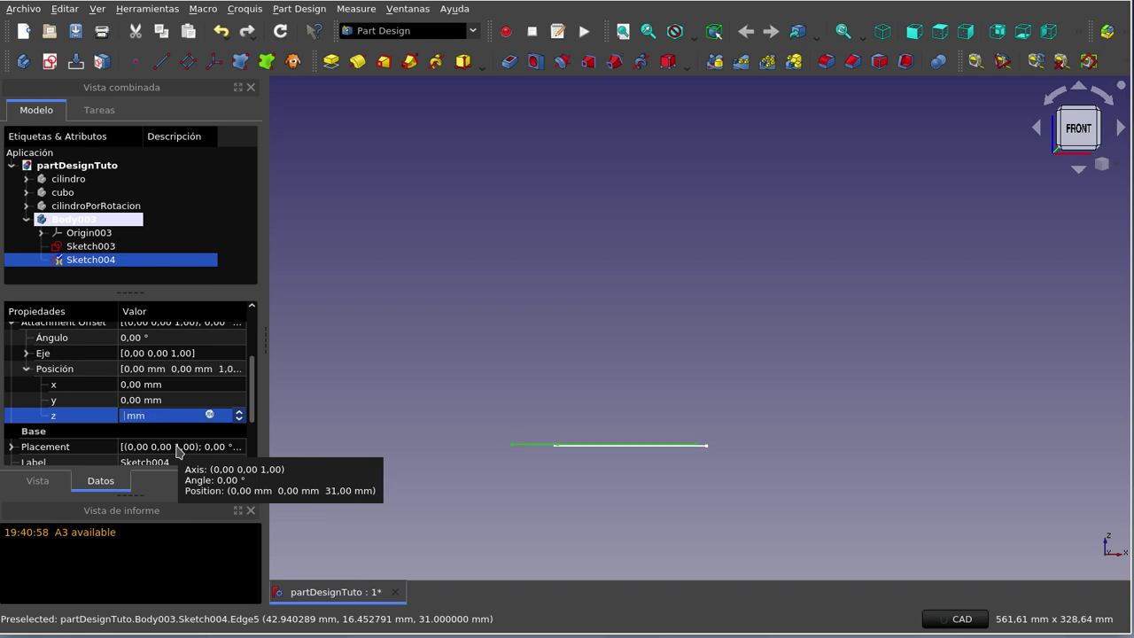
text(00)
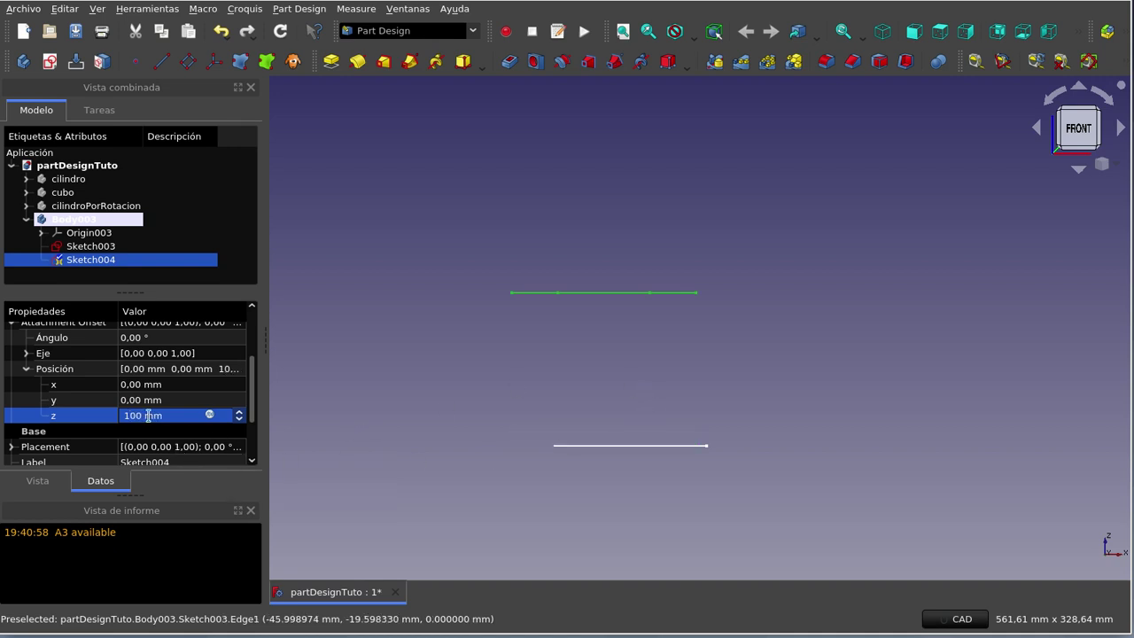
key(BackSpace)
key(BackSpace)
key(BackSpace)
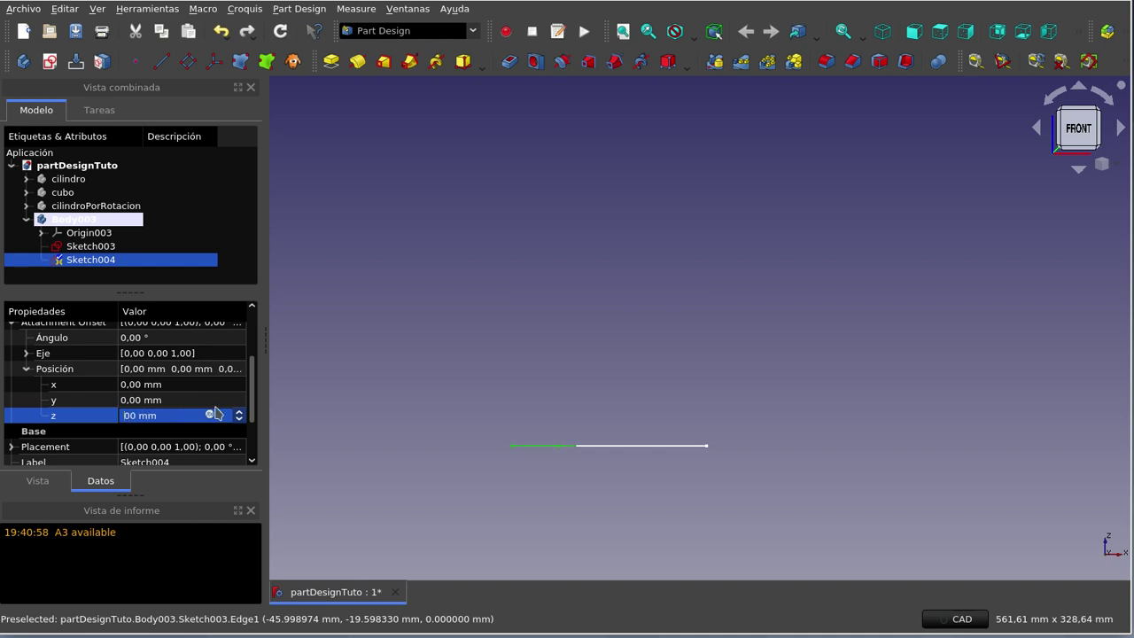
text(200)
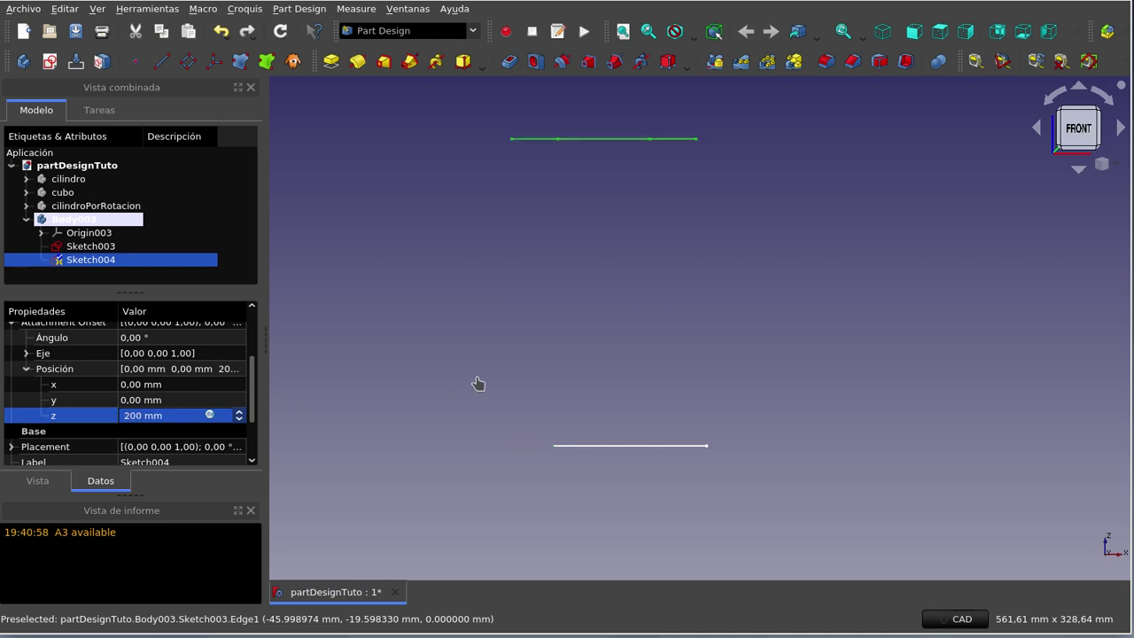
click(476, 382)
scroll(478, 383, down, 4)
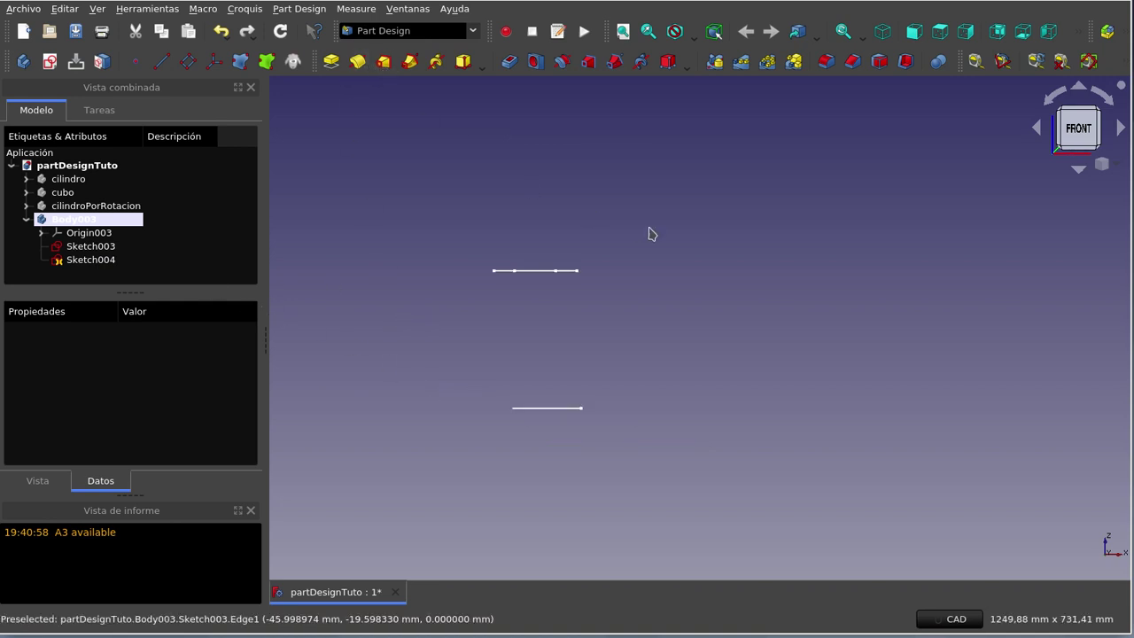
Orbit the view to inspect both sketches in 3D, then select Sketch003 in the tree.
middle_drag(602, 210, 565, 239)
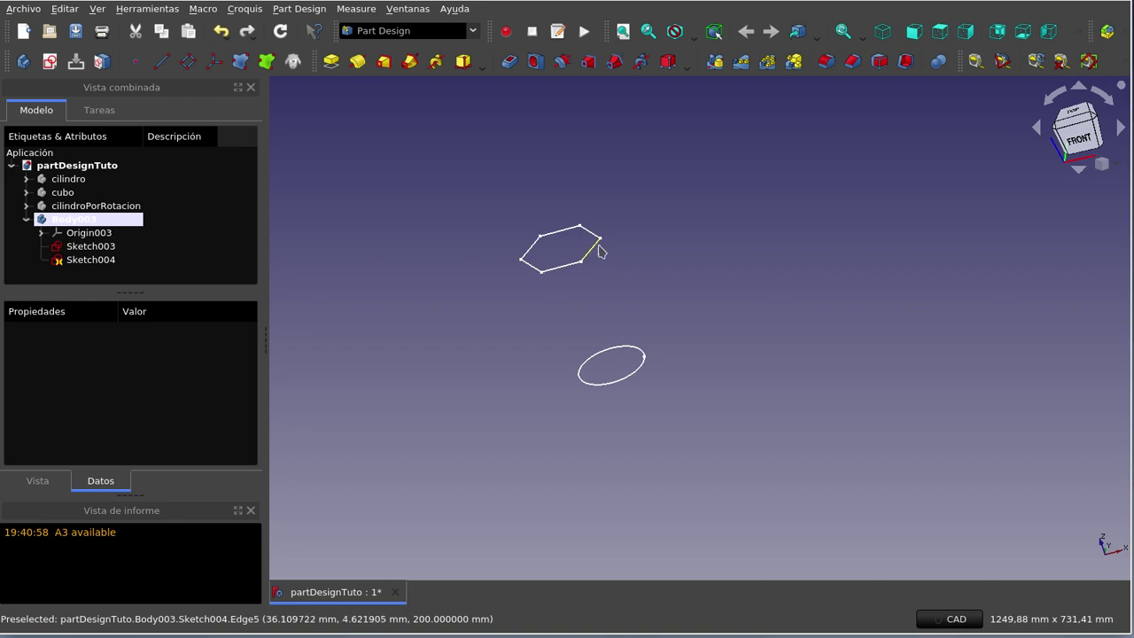
mouse_move(659, 252)
middle_down()
mouse_move(669, 238)
mouse_move(703, 237)
mouse_move(689, 204)
middle_up()
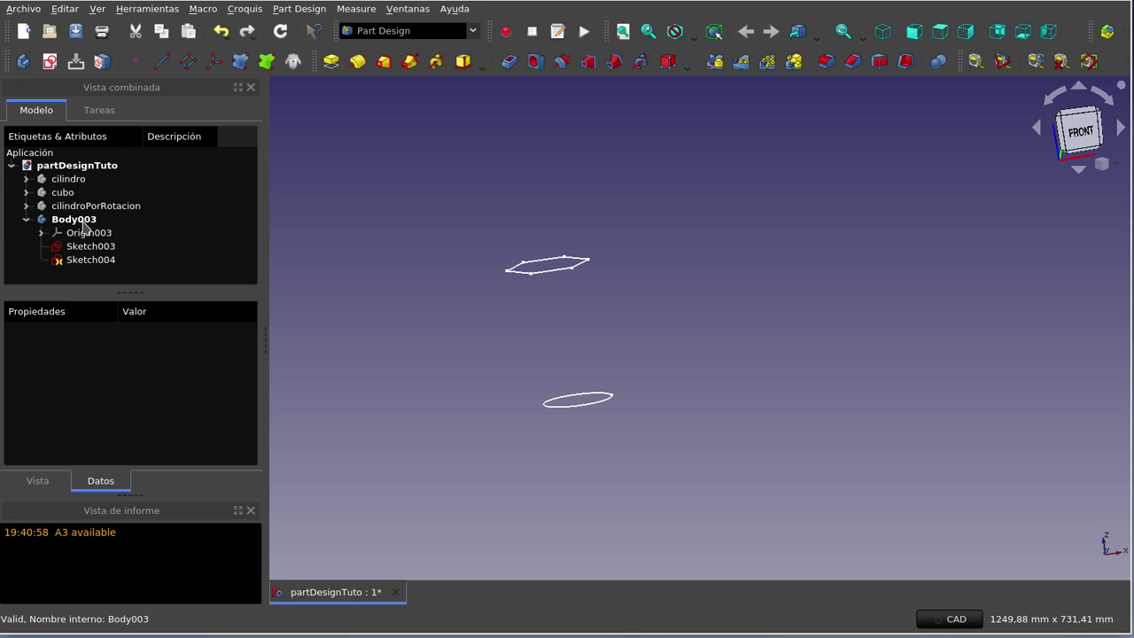
click(82, 221)
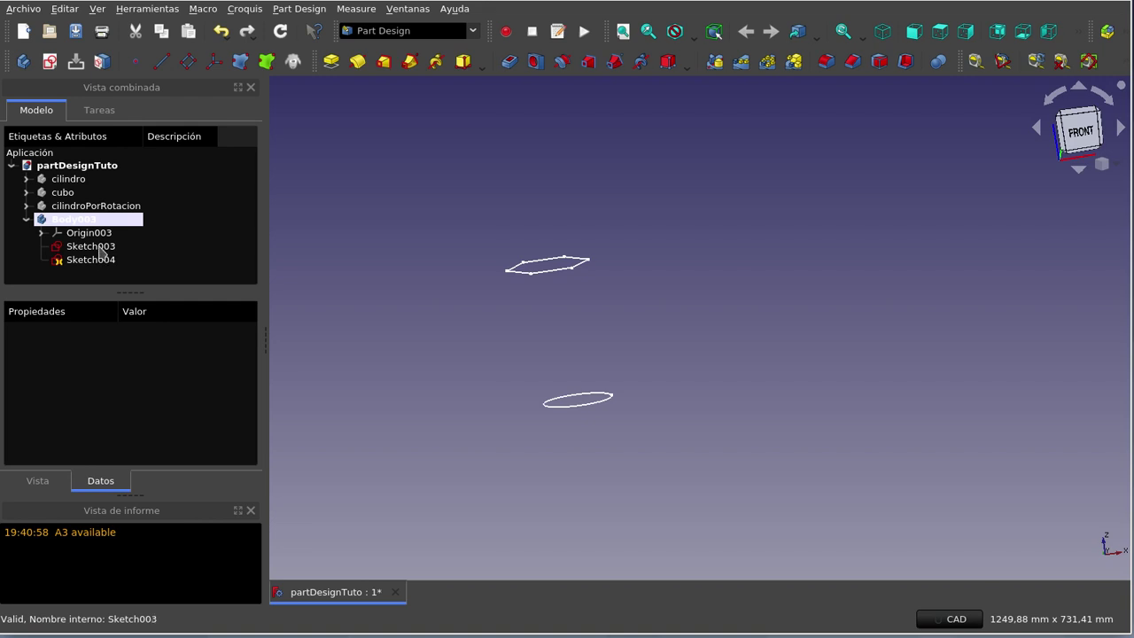
click(100, 250)
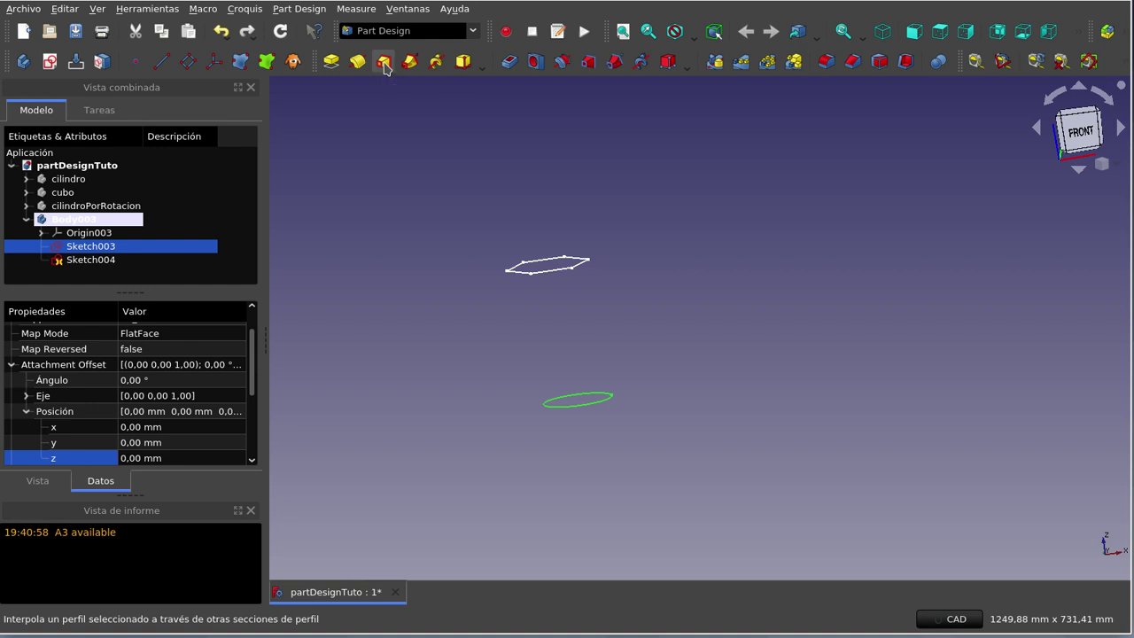
Start an Additive Loft on the Sketch003 profile and add Sketch004 as a section.
click(384, 62)
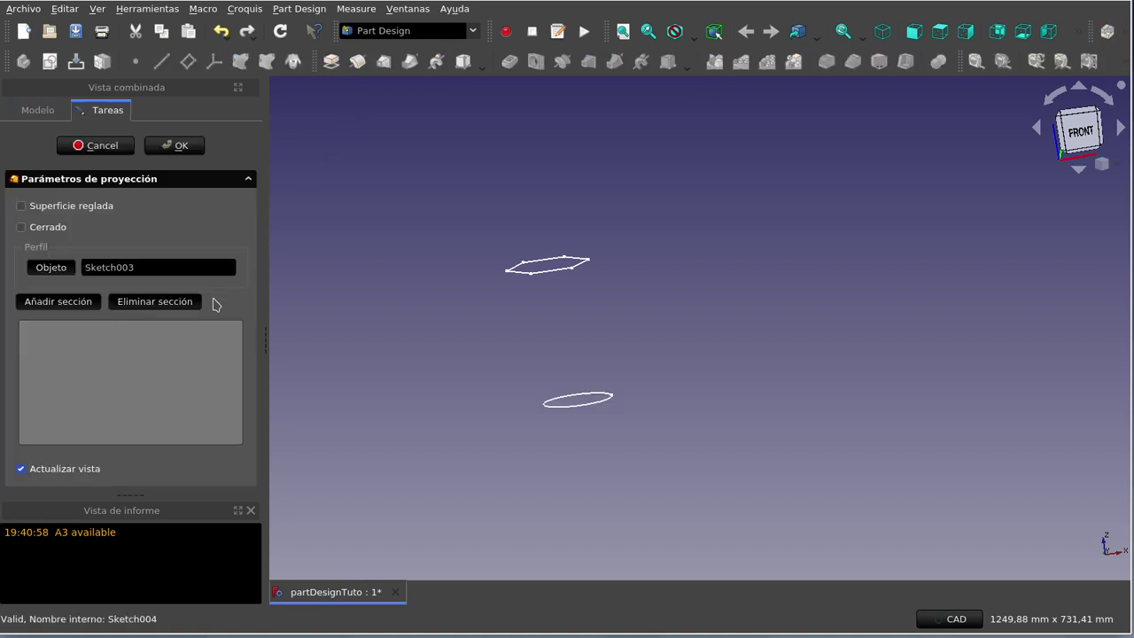
click(76, 308)
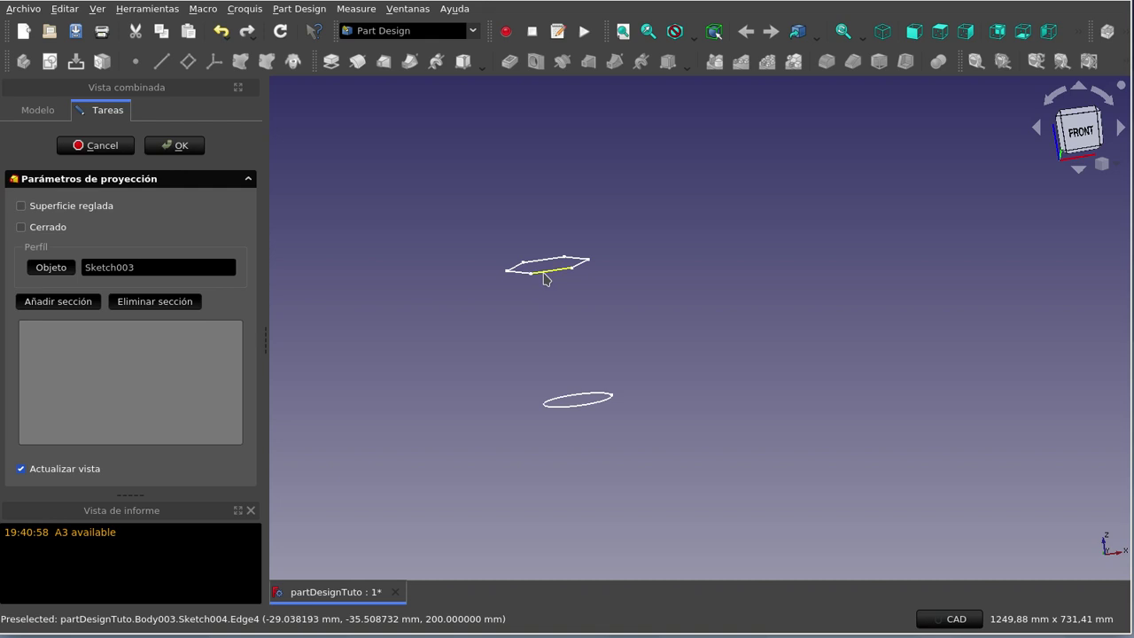
click(544, 274)
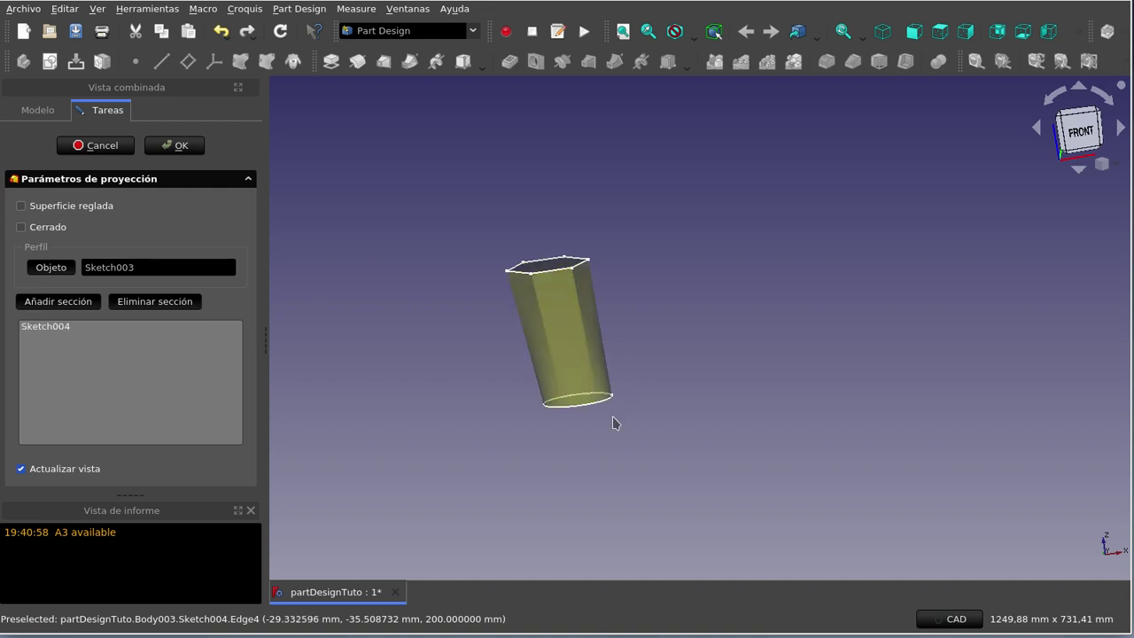
mouse_move(614, 422)
middle_down()
mouse_move(597, 335)
mouse_move(585, 413)
mouse_move(621, 396)
middle_up()
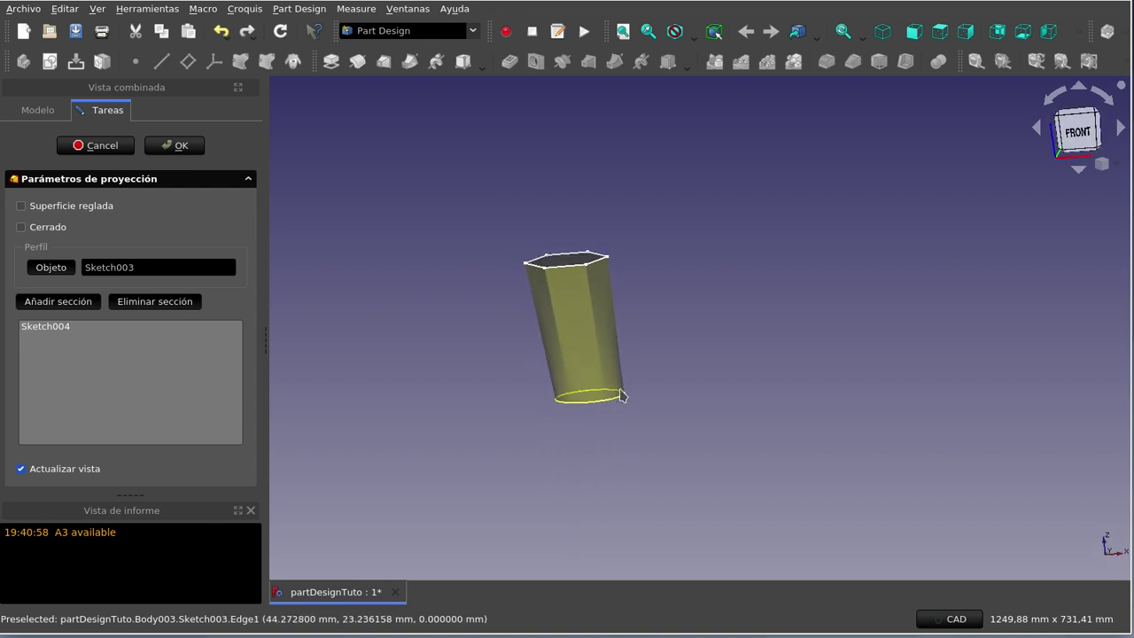
mouse_move(748, 289)
middle_down()
mouse_move(707, 270)
mouse_move(542, 313)
mouse_move(635, 283)
middle_up()
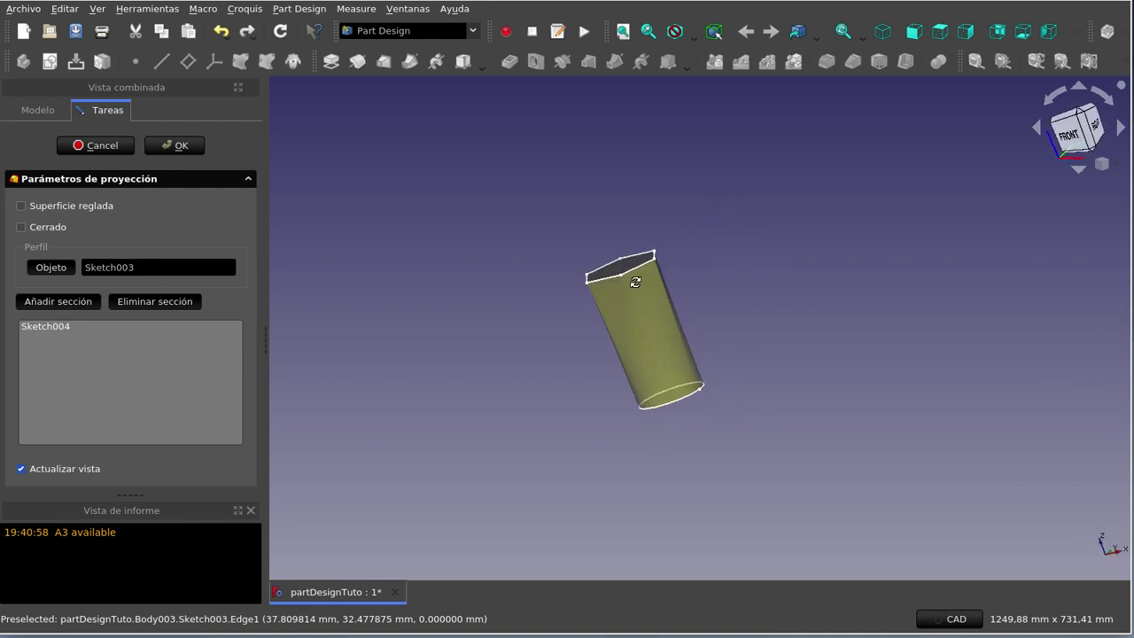
Confirm the loft, inspect it with orbiting and Fit All, and leave Body003 inactive.
click(187, 151)
mouse_move(754, 317)
middle_down()
mouse_move(733, 249)
mouse_move(653, 314)
mouse_move(658, 286)
mouse_move(617, 121)
middle_up()
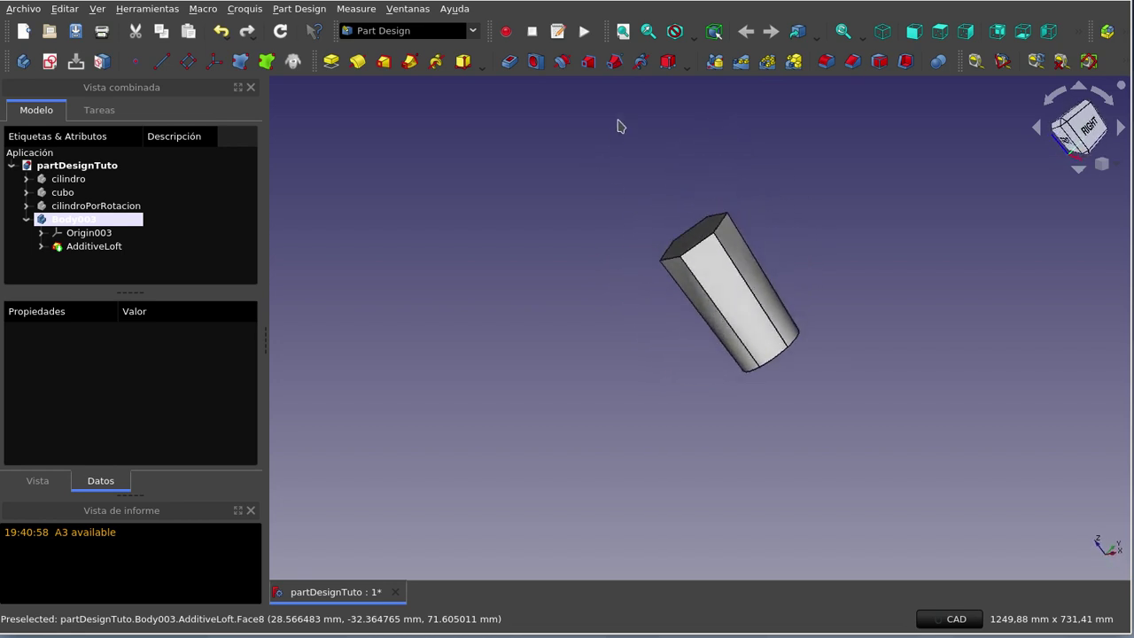
click(621, 36)
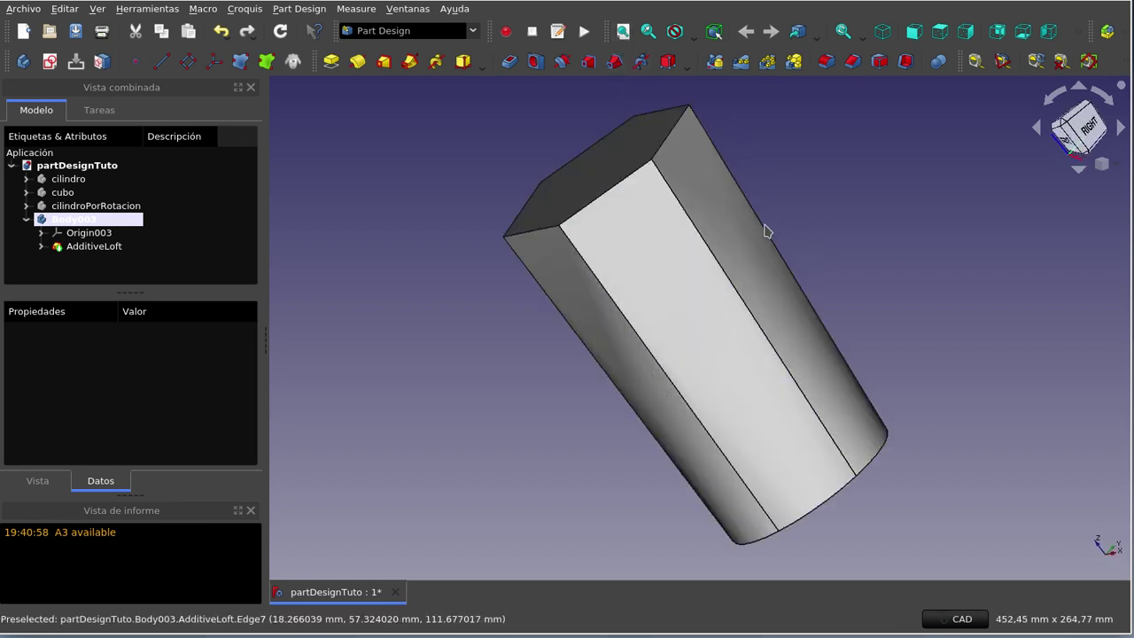
scroll(741, 271, down, 5)
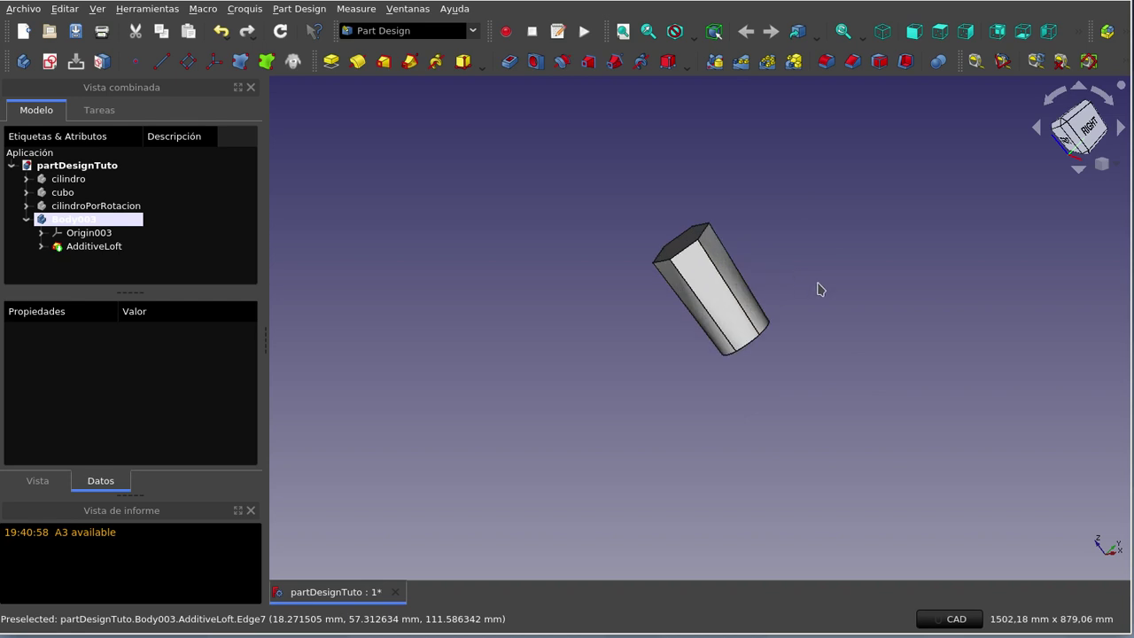
mouse_move(815, 278)
middle_down()
mouse_move(736, 309)
mouse_move(848, 405)
mouse_move(858, 474)
mouse_move(701, 455)
mouse_move(706, 313)
mouse_move(815, 286)
mouse_move(878, 288)
mouse_move(891, 331)
mouse_move(886, 400)
mouse_move(865, 282)
mouse_move(823, 294)
middle_up()
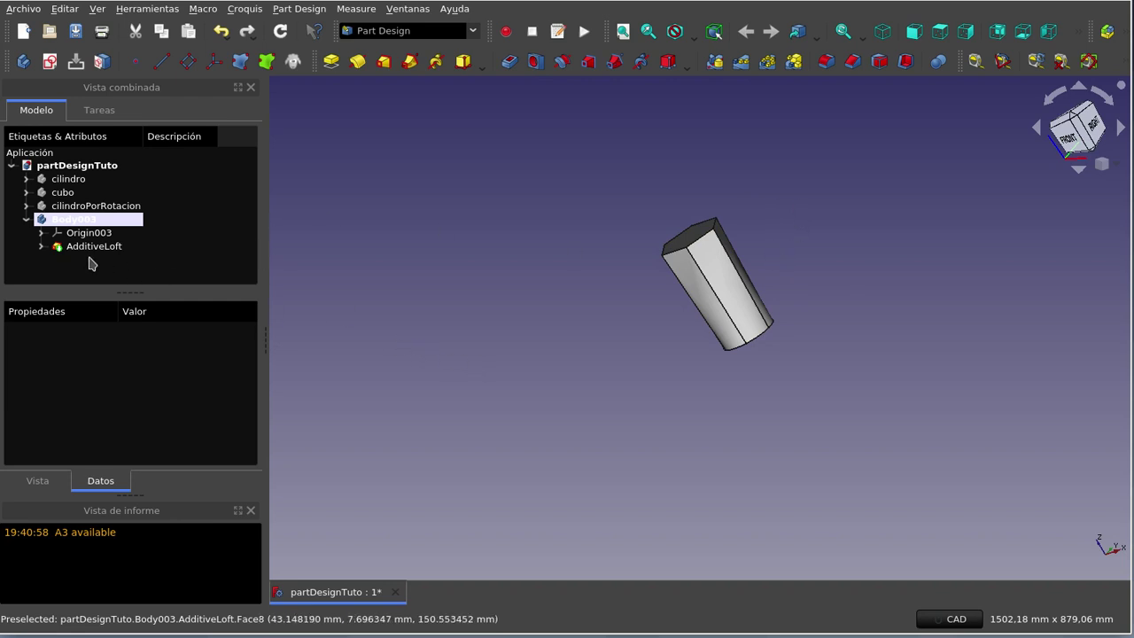
double_click(75, 219)
double_click(75, 222)
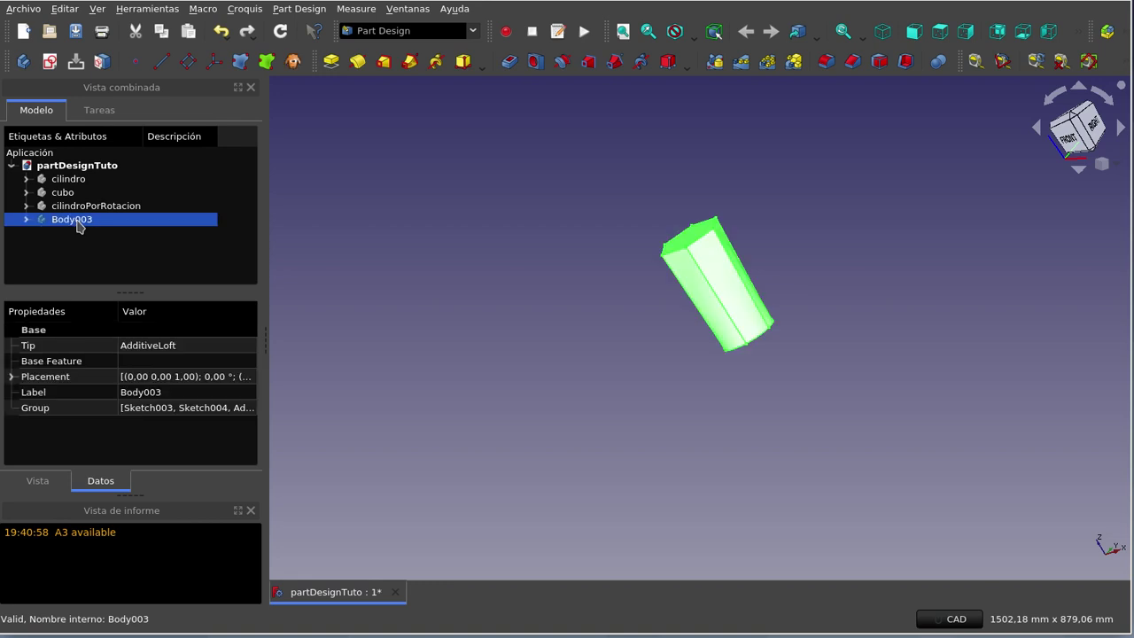
Create a new body and open a sketch on its XY plane.
click(23, 62)
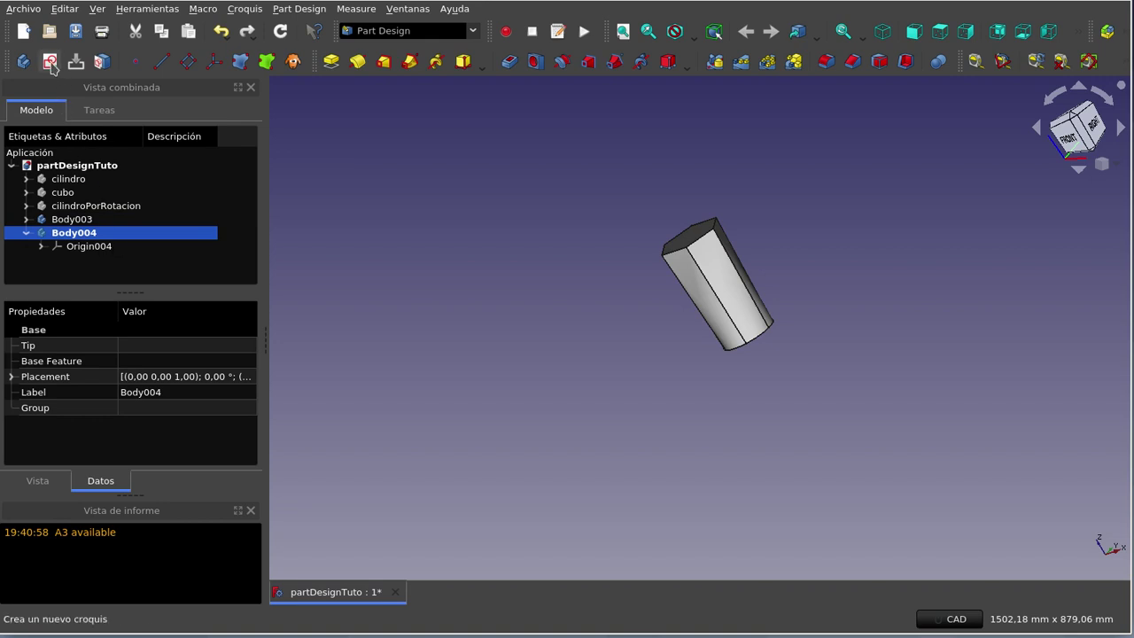
click(50, 62)
click(104, 211)
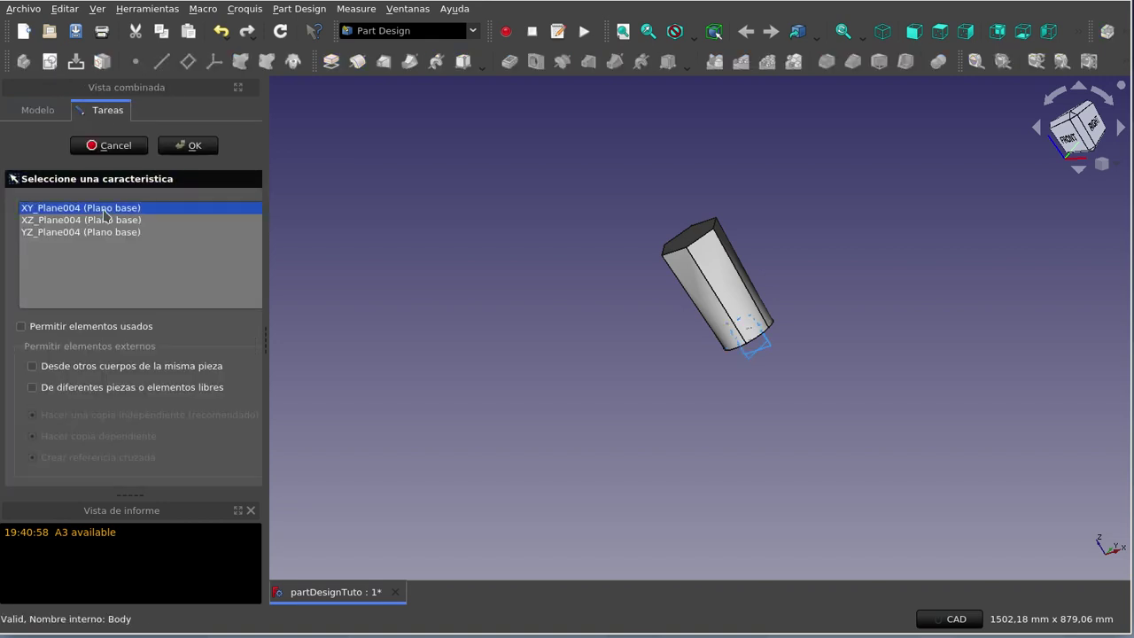
click(189, 147)
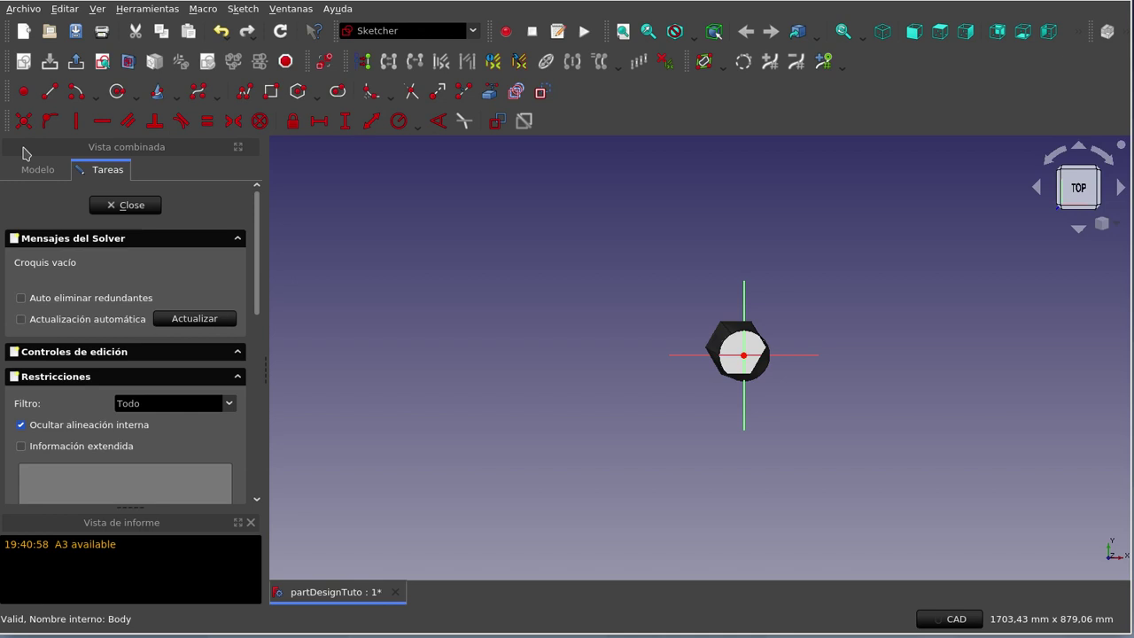
click(24, 166)
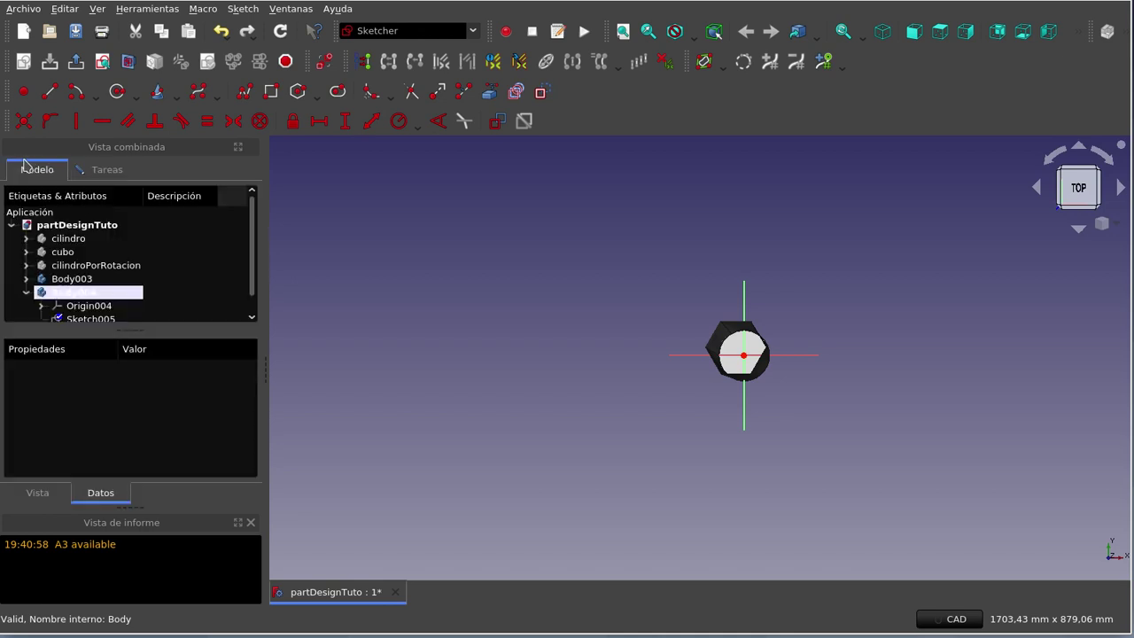
click(89, 280)
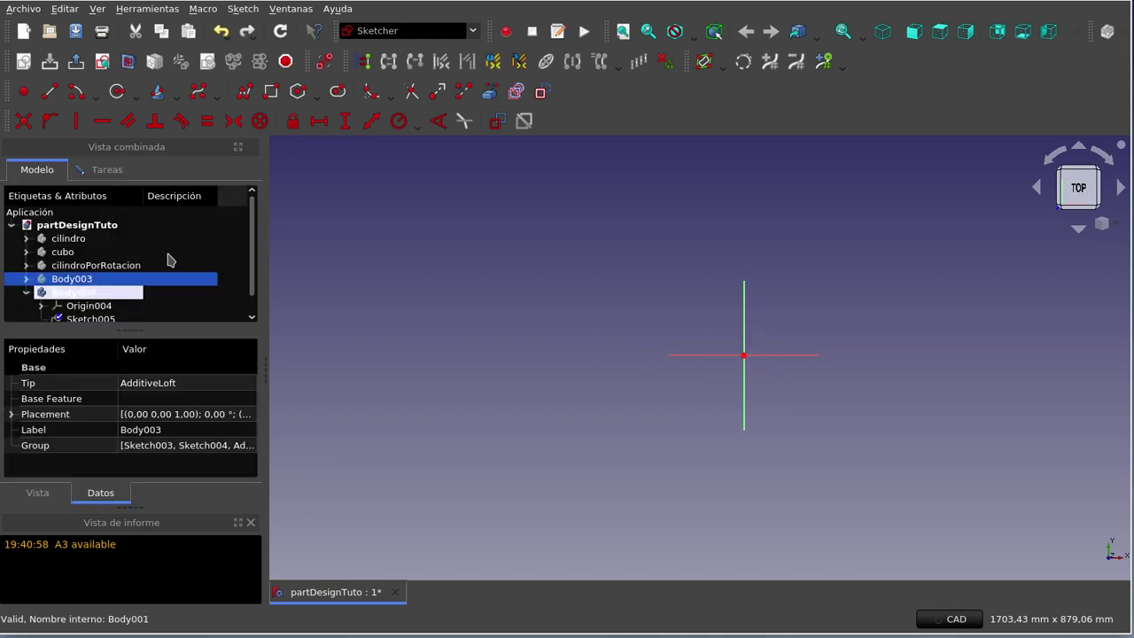
scroll(256, 256, down, 2)
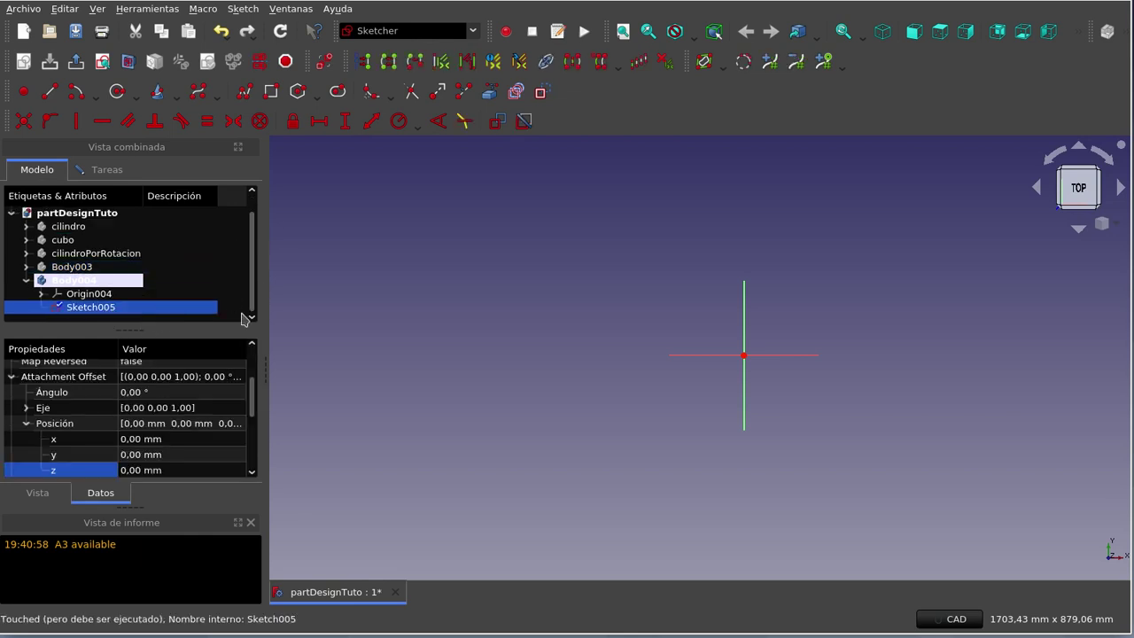
scroll(842, 397, up, 4)
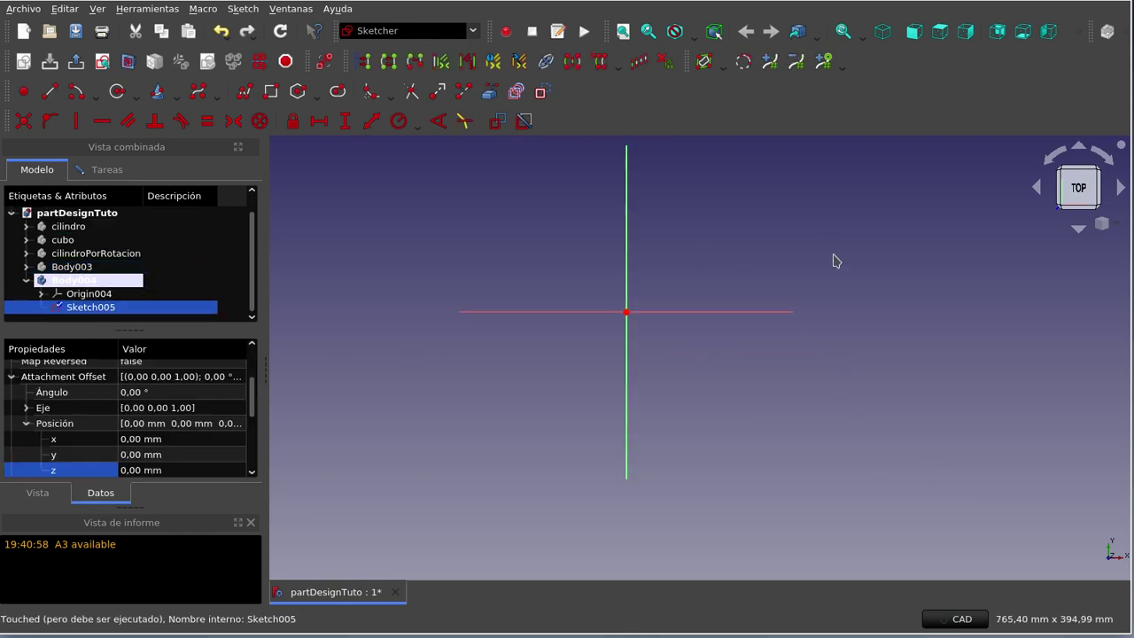
scroll(833, 260, down, 2)
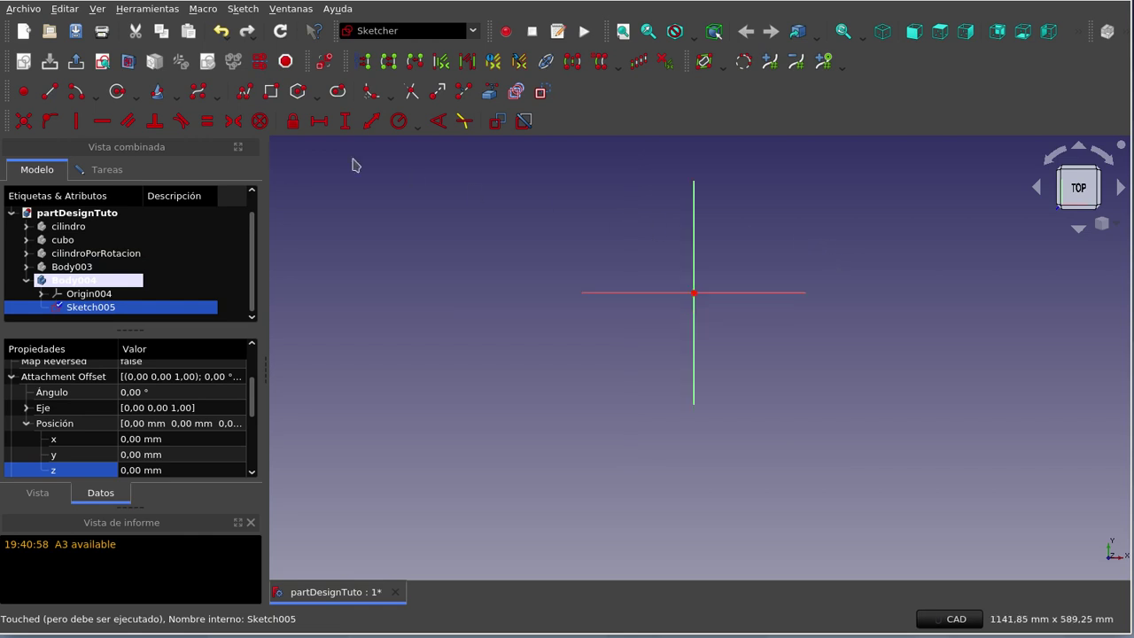
Draw a circle centred on the origin and constrain its radius to 50 mm.
click(117, 92)
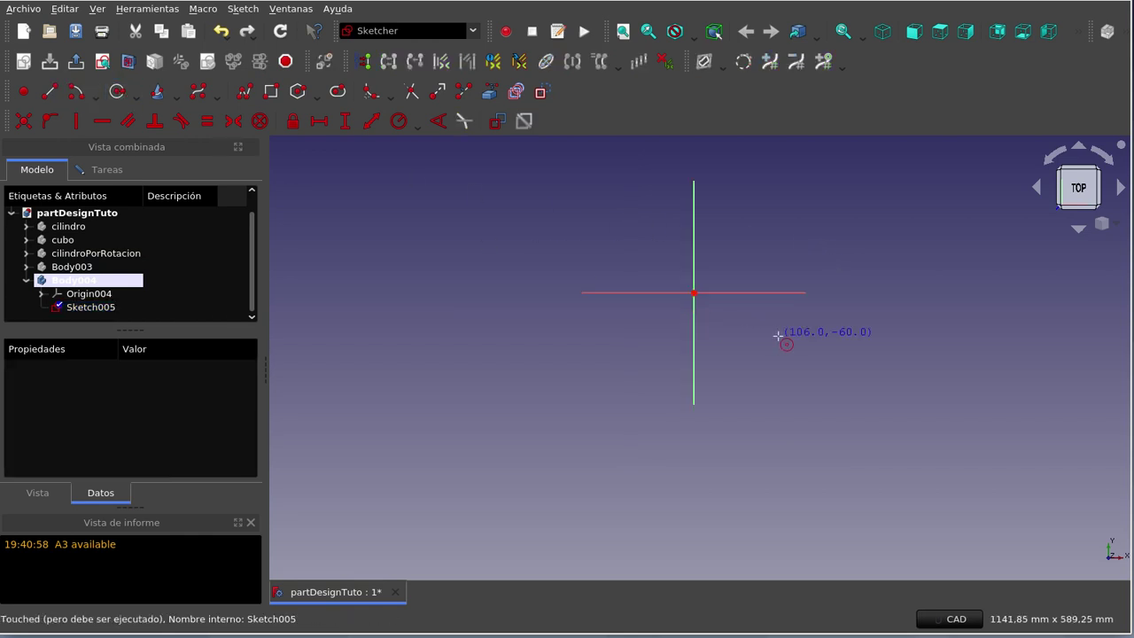
click(694, 292)
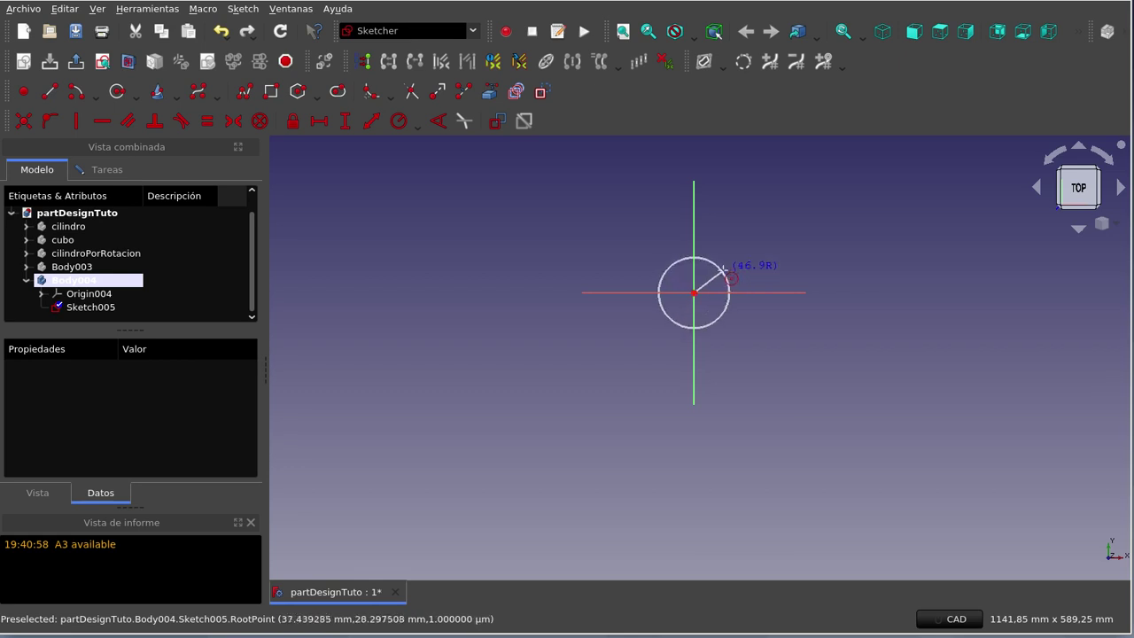
click(722, 268)
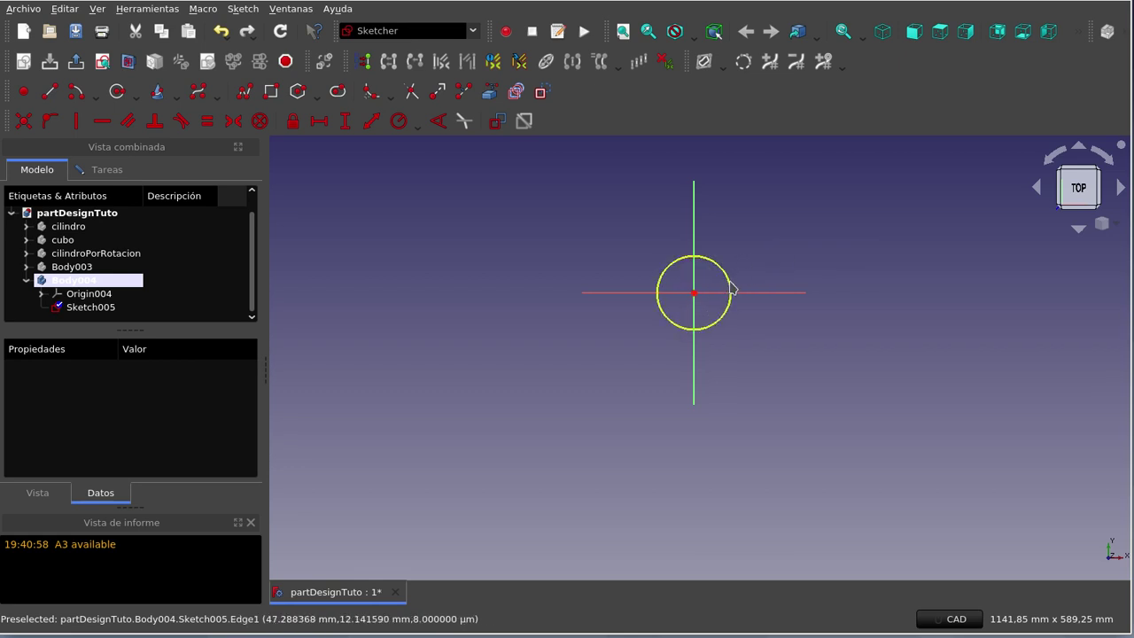
key(Escape)
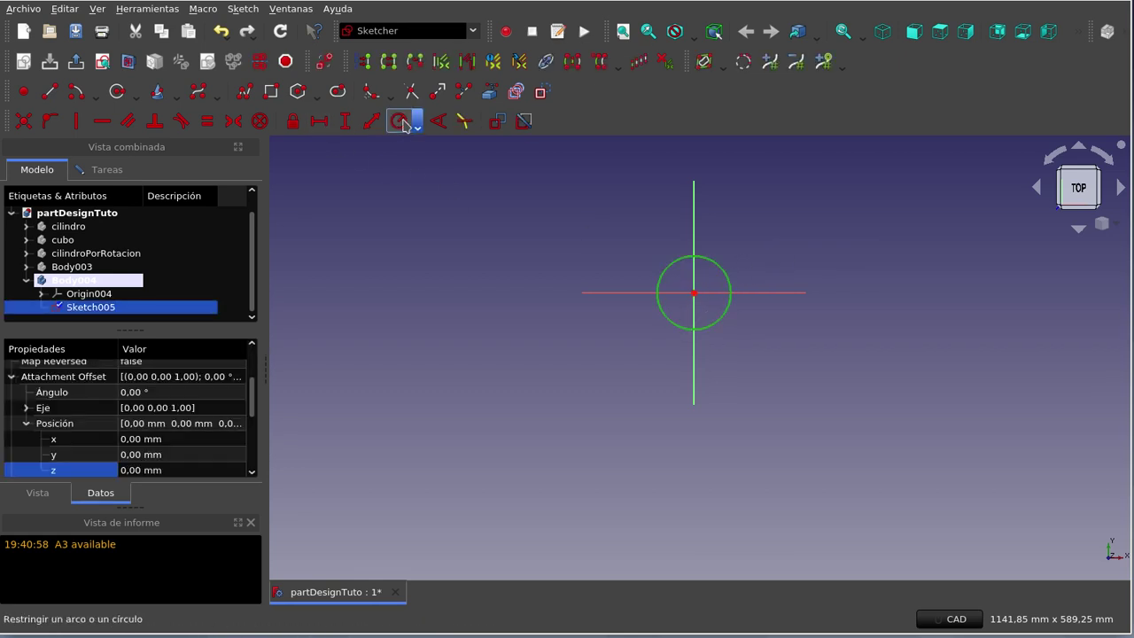
click(401, 123)
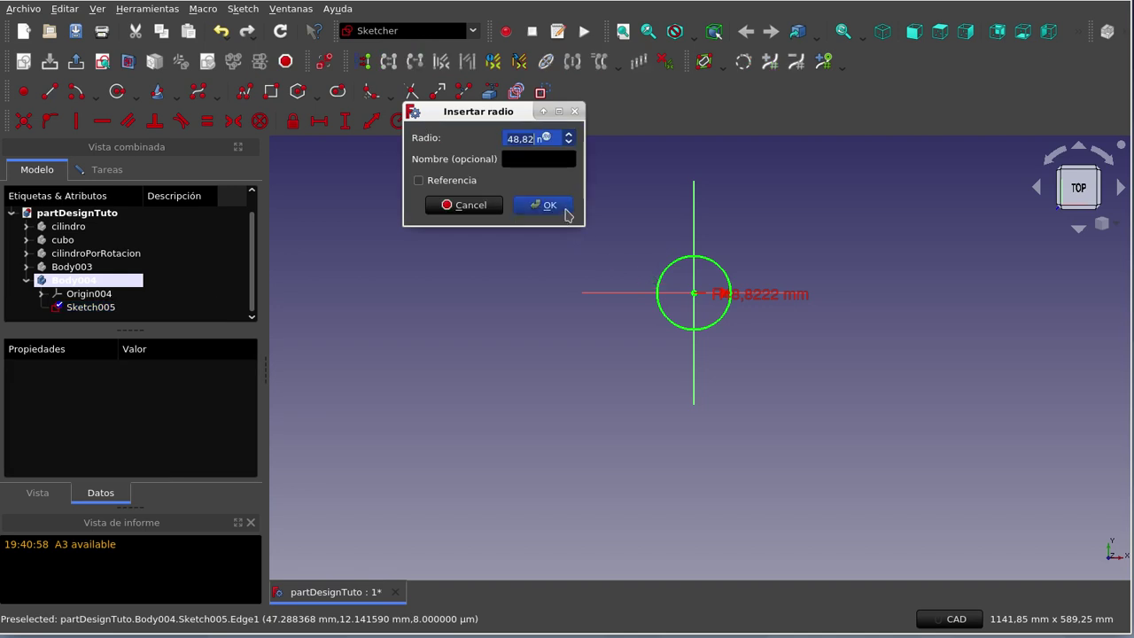
text(5)
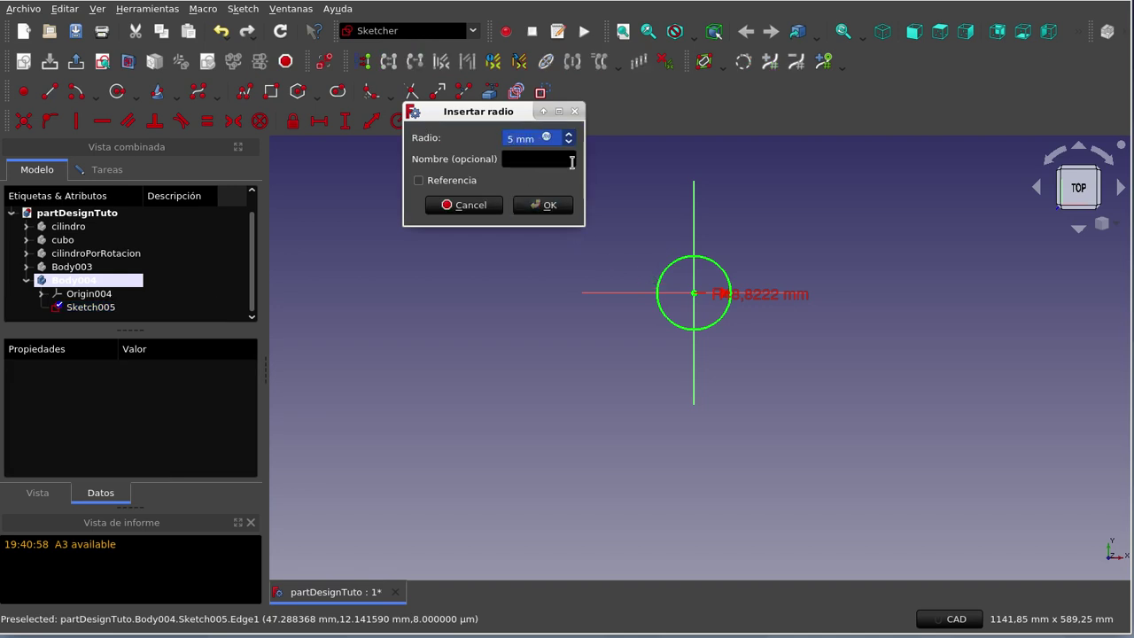
text(0)
click(544, 204)
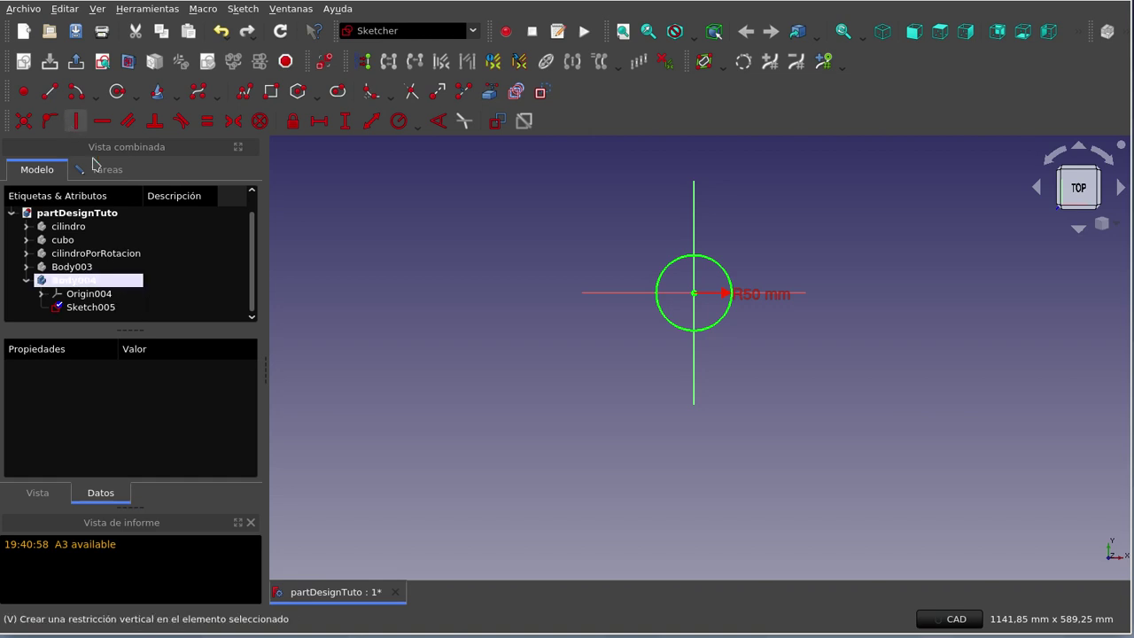
scroll(249, 256, up, 1)
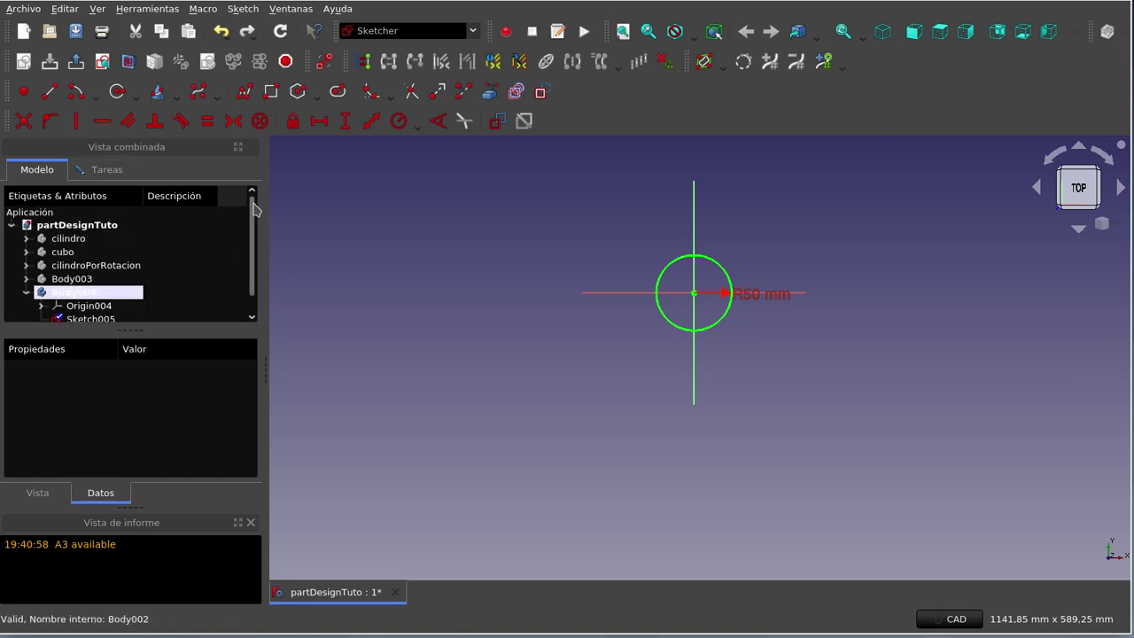
click(94, 170)
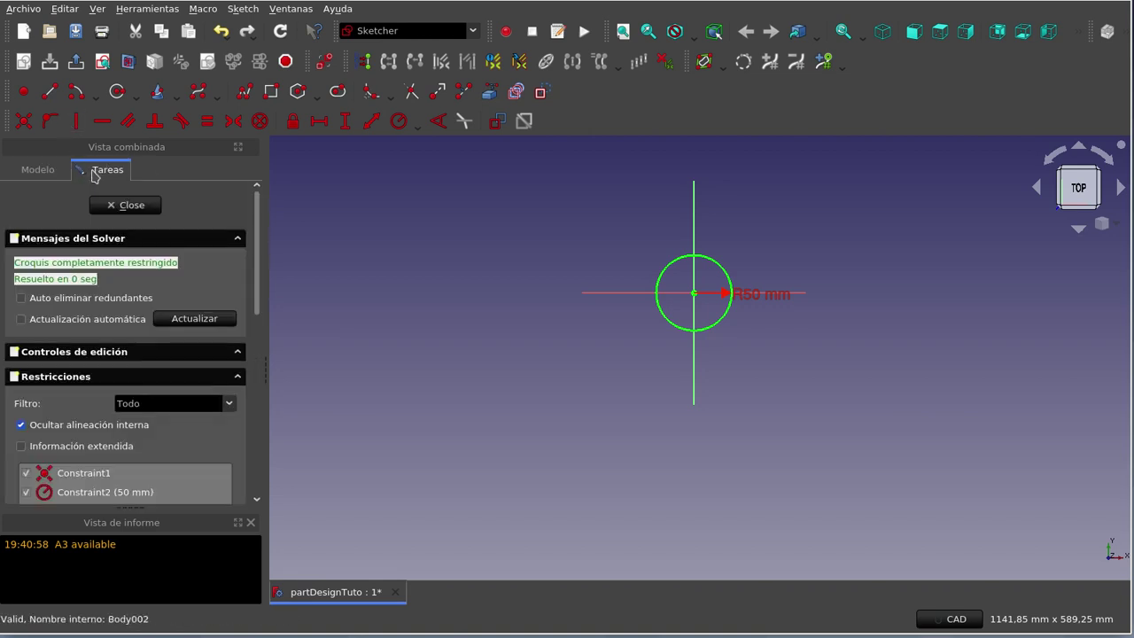
Close the 50 mm sketch and start a new sketch on the XY plane.
click(124, 206)
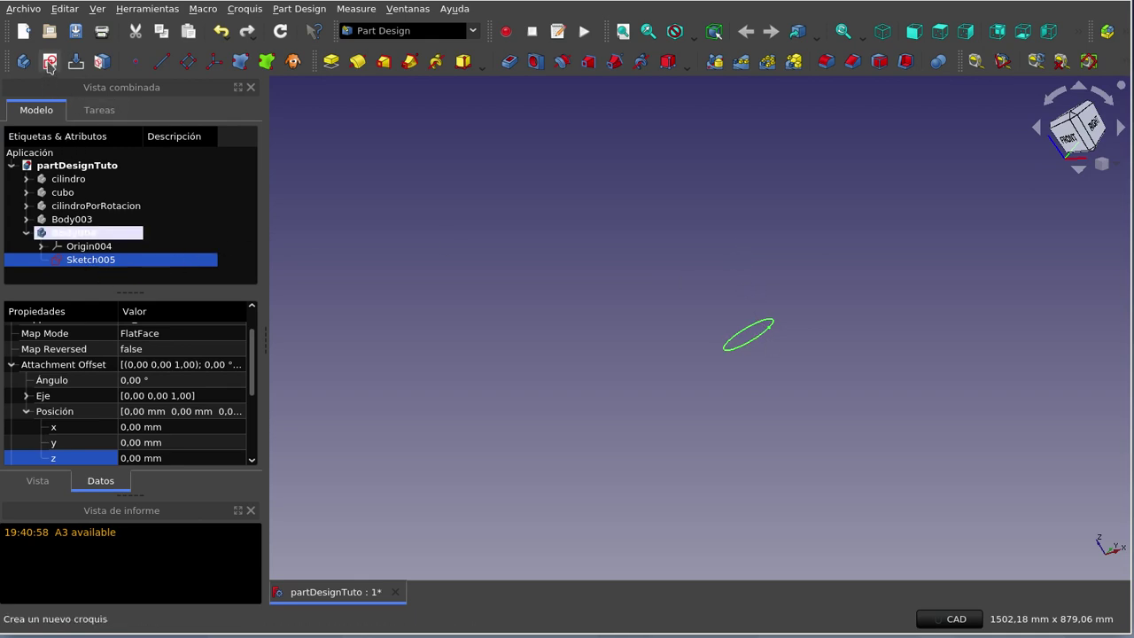
click(50, 62)
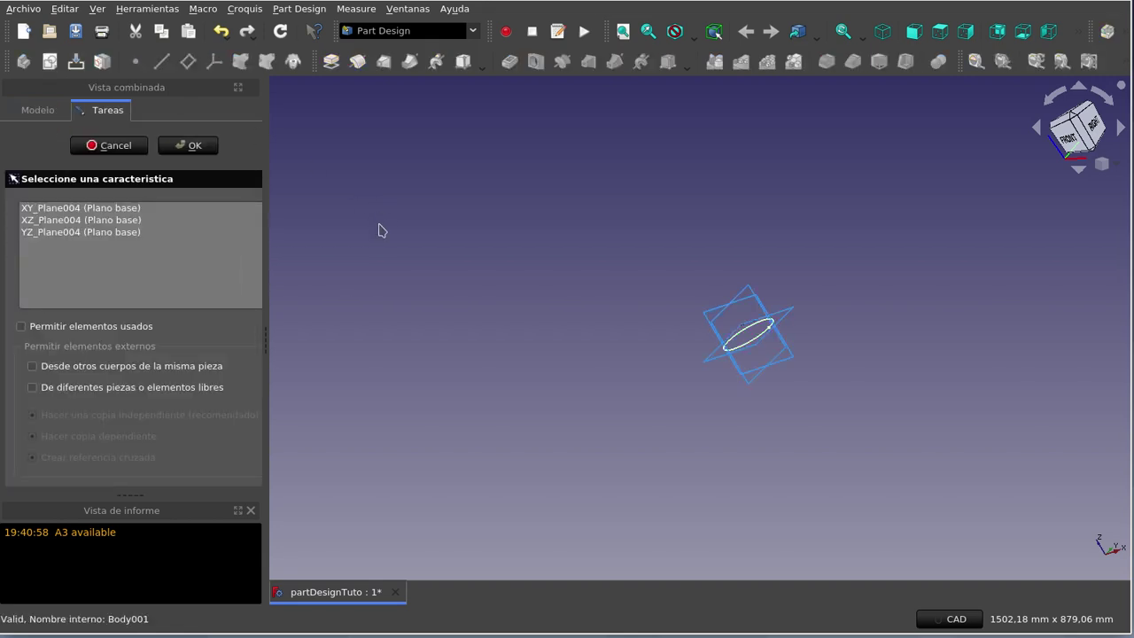
click(78, 211)
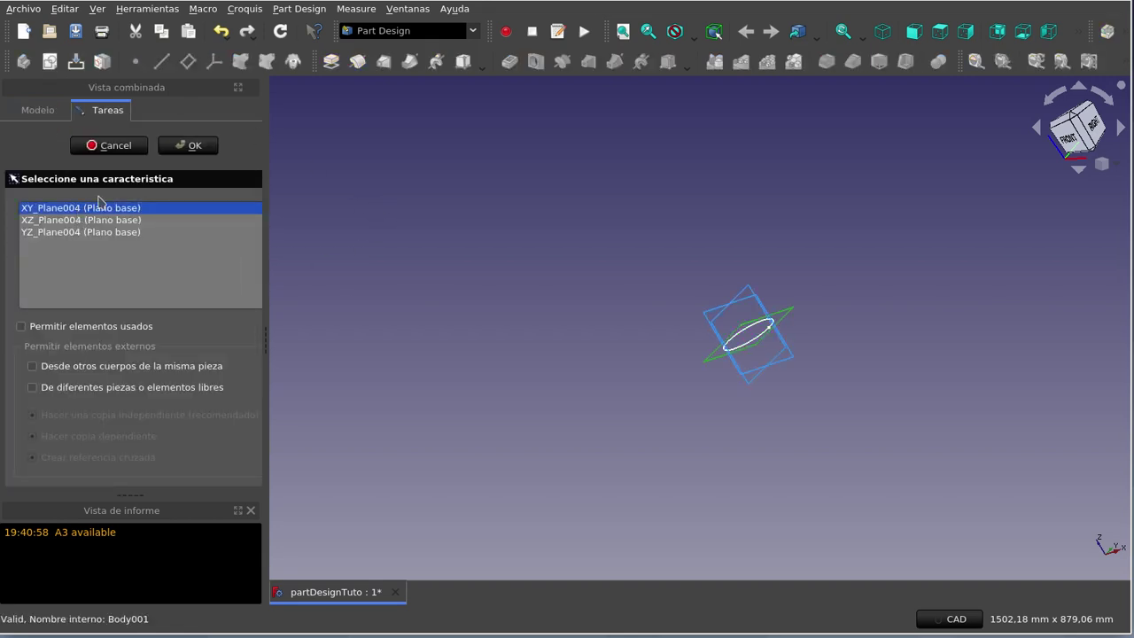
click(183, 148)
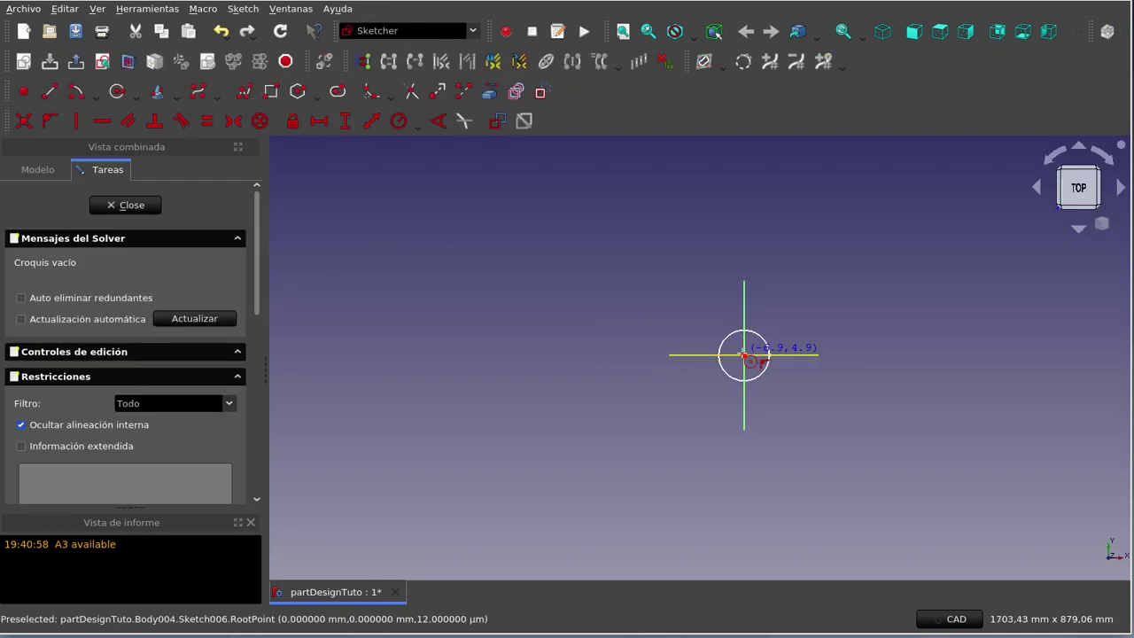
Draw an origin-centred circle, constrain its radius to 80 mm, and close the sketch.
scroll(760, 345, up, 2)
scroll(761, 346, up, 2)
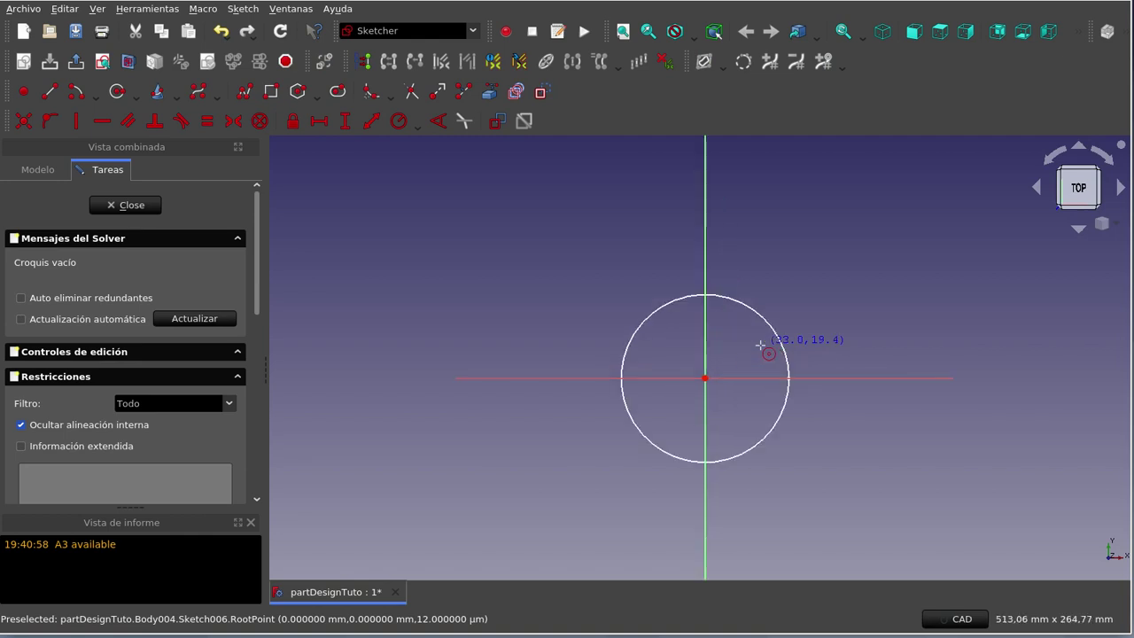
click(705, 378)
click(803, 282)
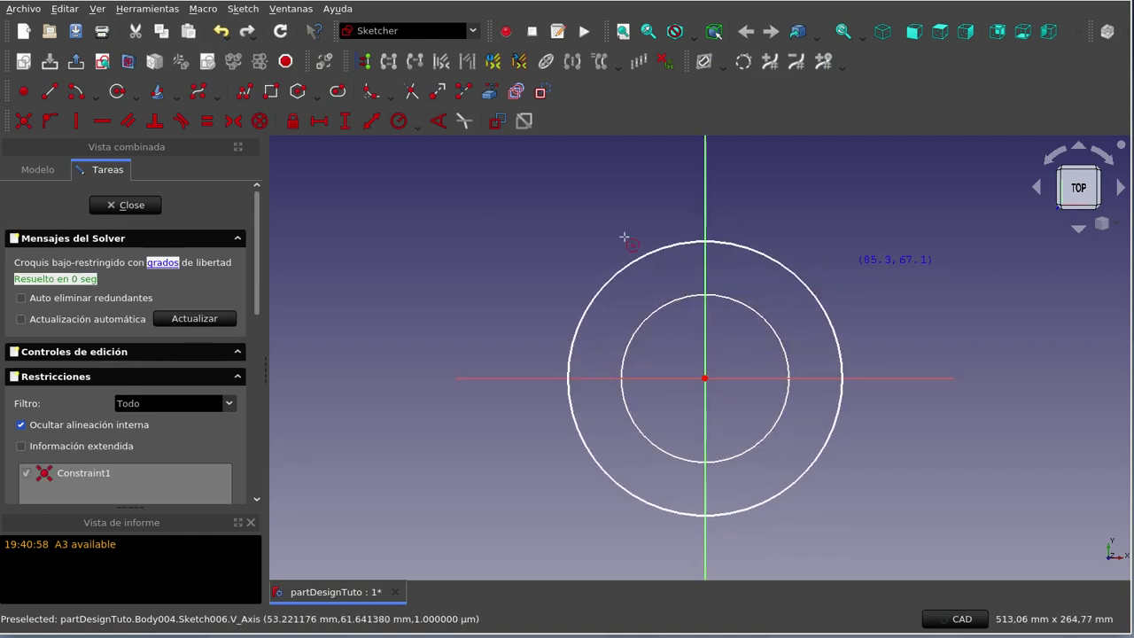
click(823, 312)
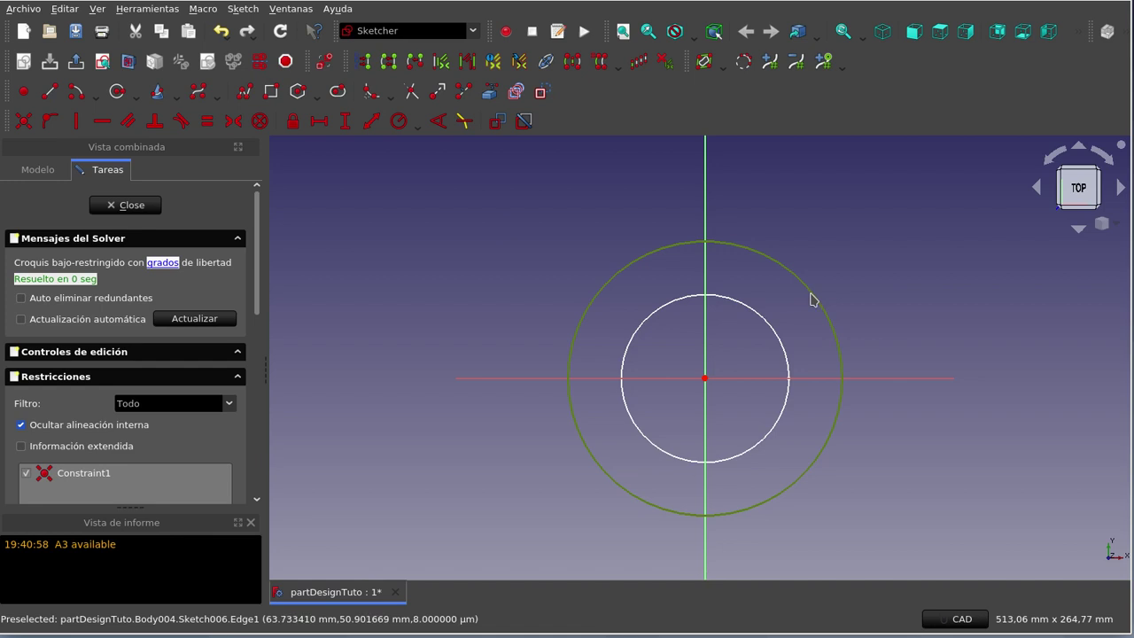
click(398, 122)
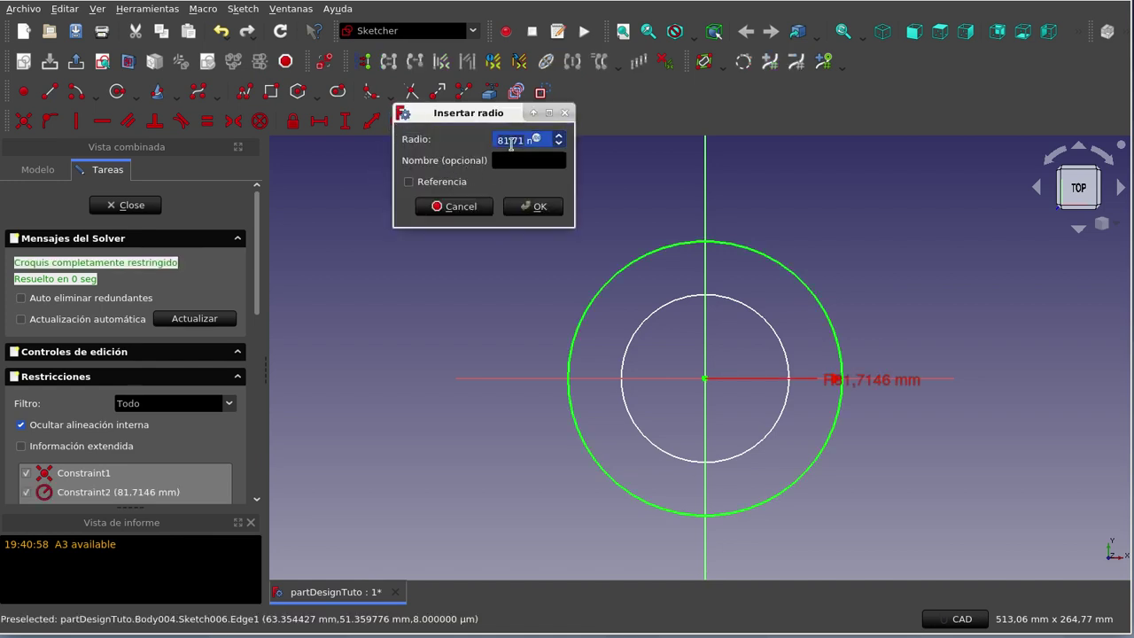
text(8)
click(532, 206)
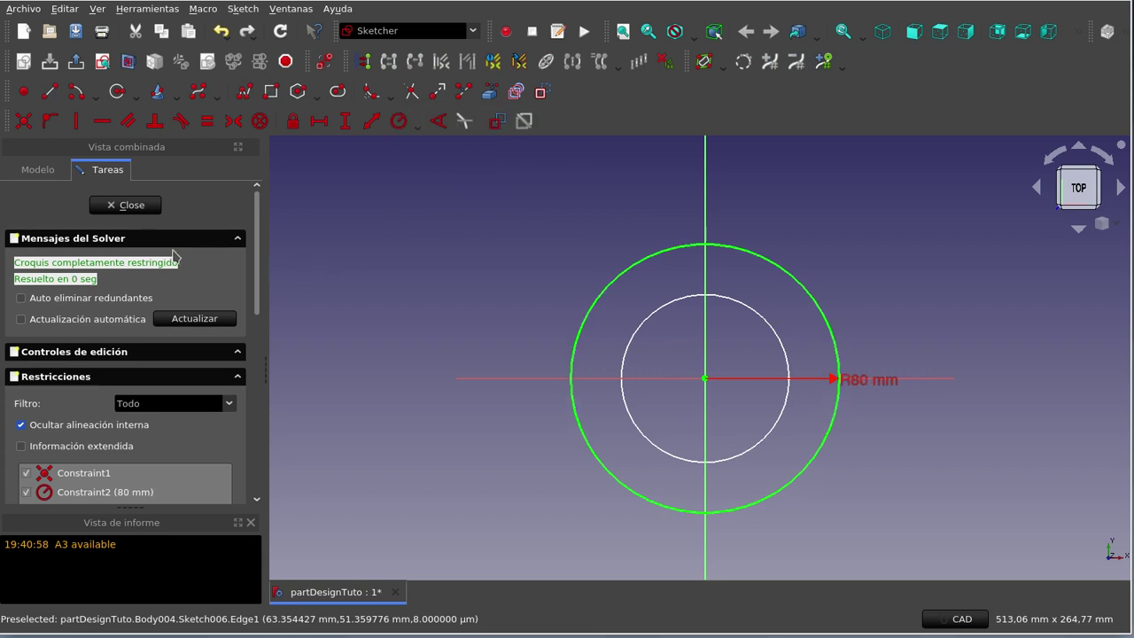
click(133, 207)
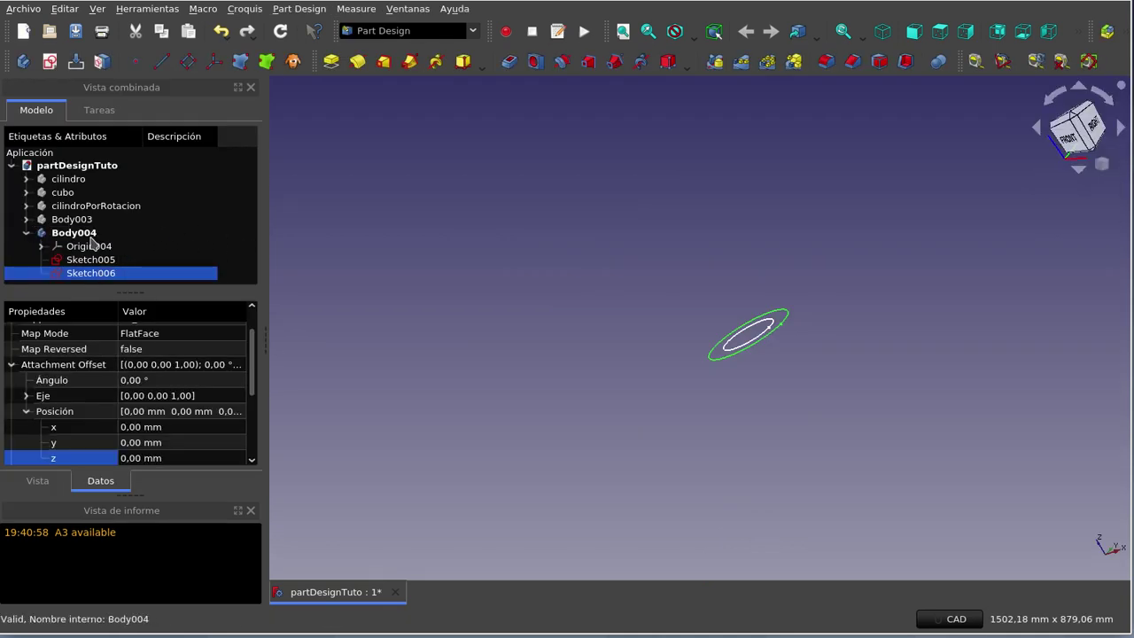
Start another sketch on the XY plane of Body004.
click(50, 60)
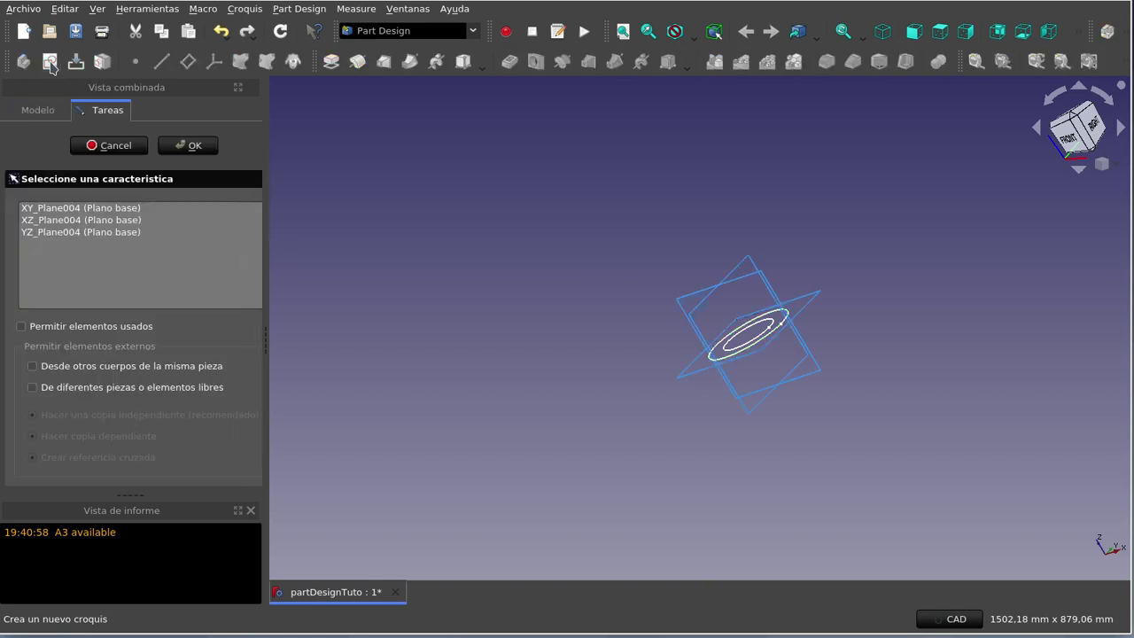
click(93, 209)
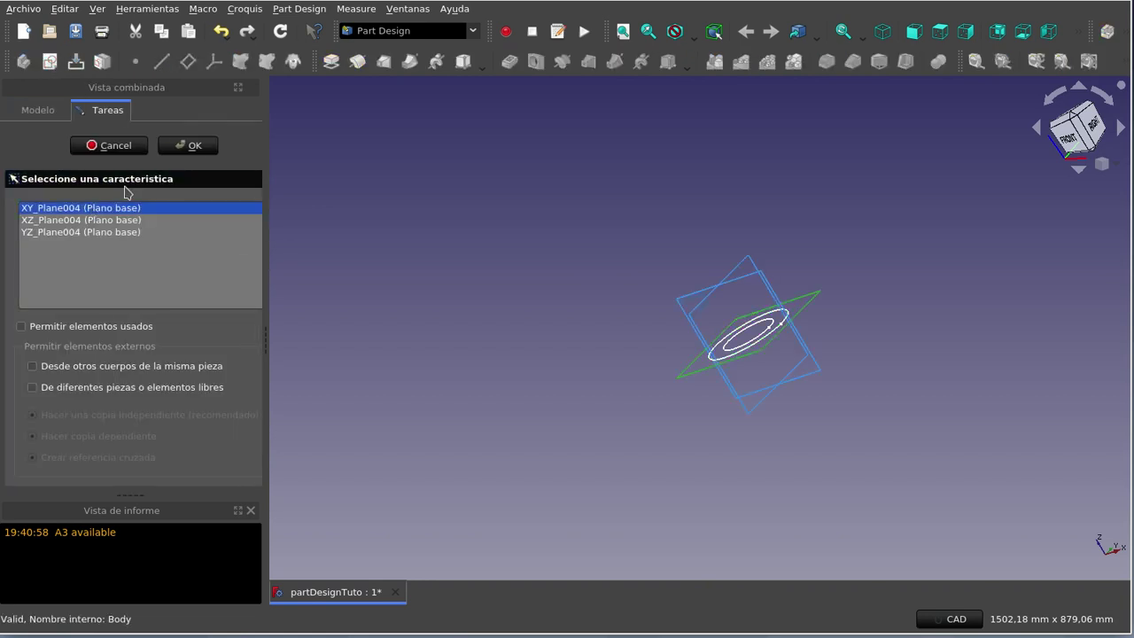
click(191, 149)
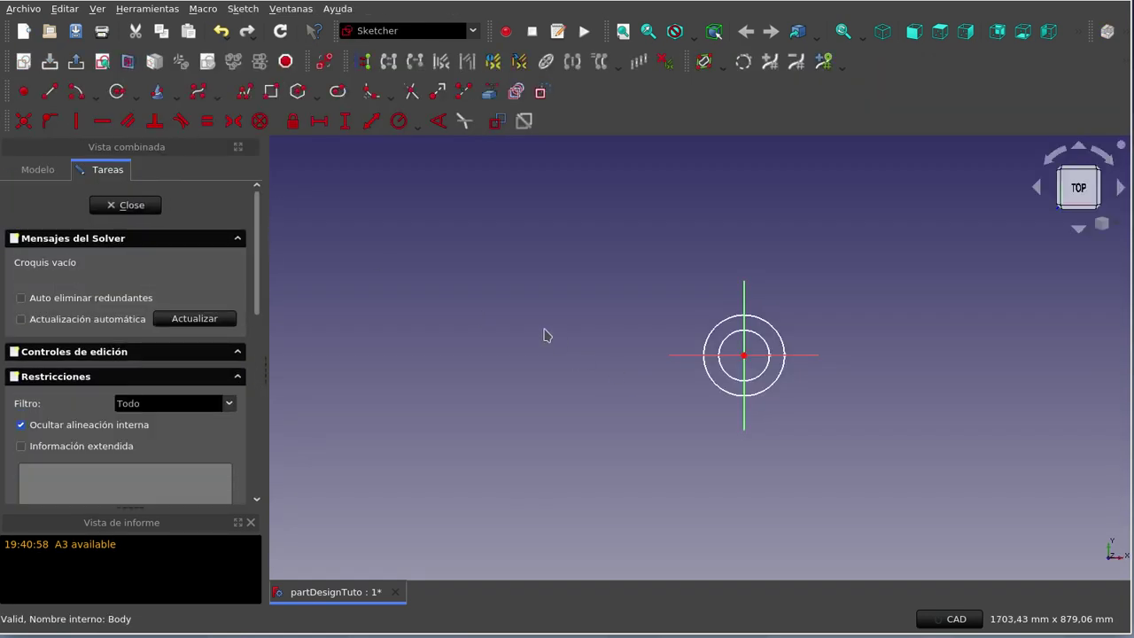
Draw a small origin-centred circle and constrain its radius to 20 mm.
click(134, 103)
scroll(774, 343, up, 5)
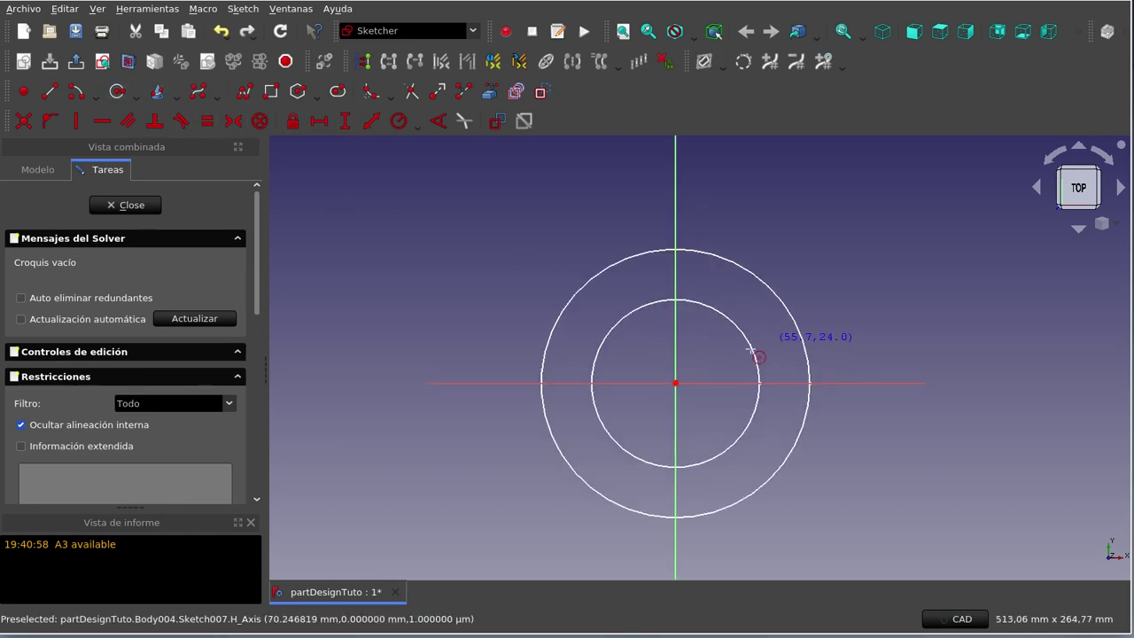
click(675, 383)
click(699, 360)
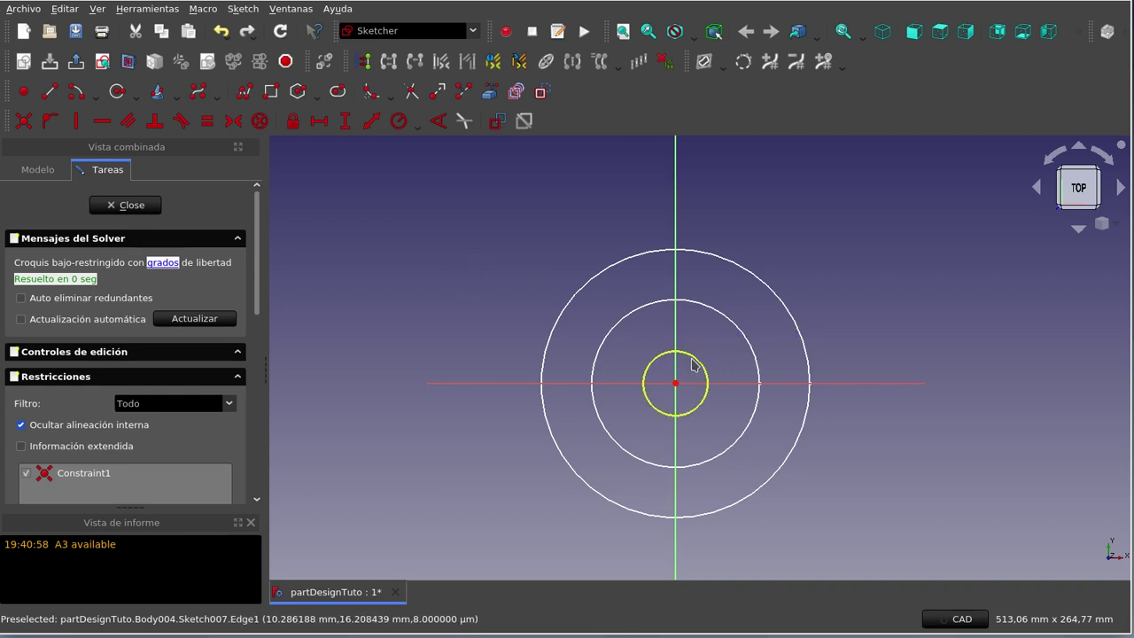
click(692, 364)
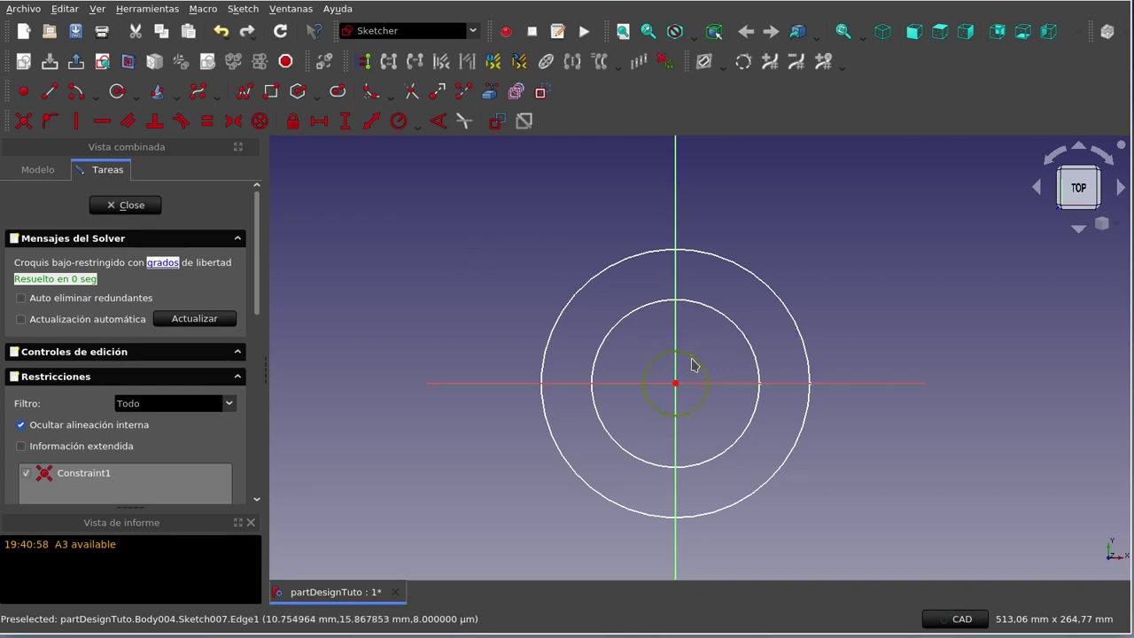
click(399, 121)
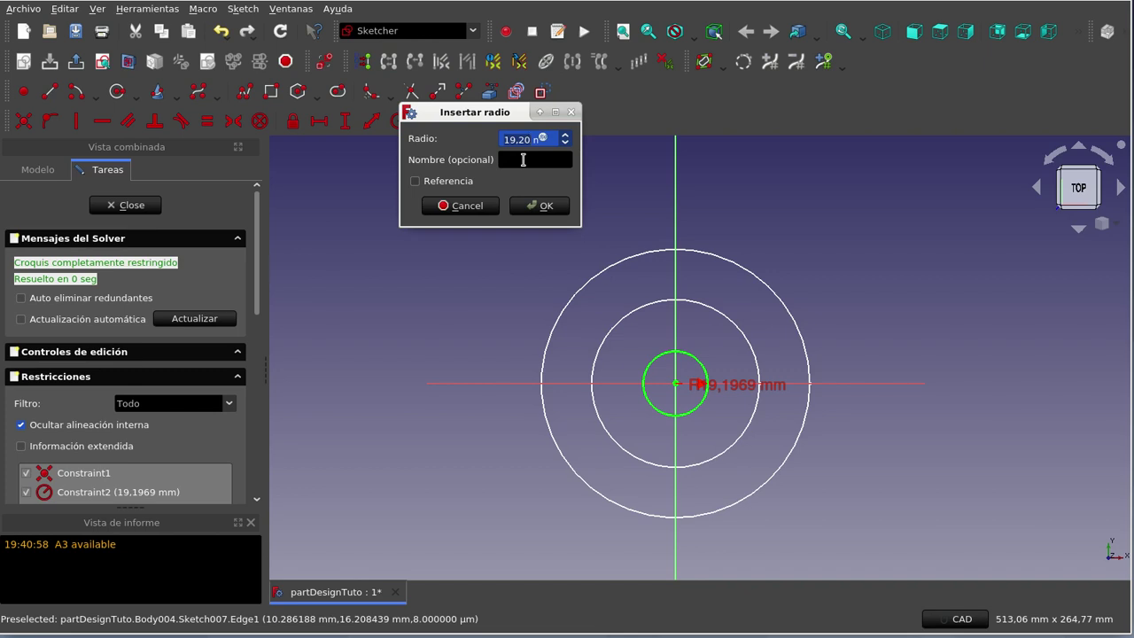
text(20)
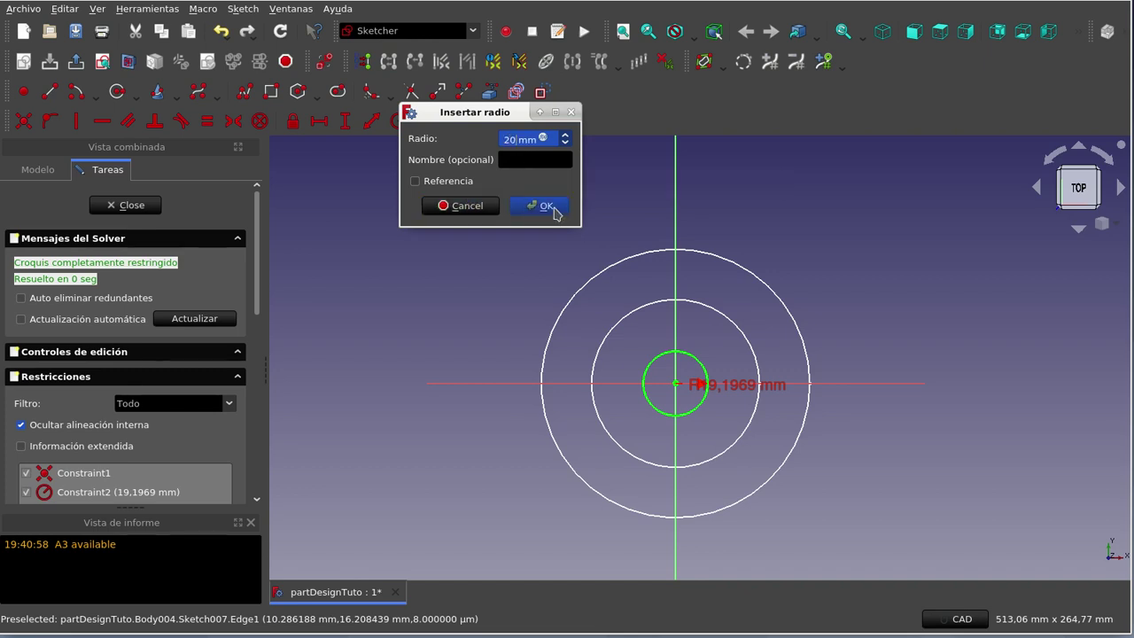
click(554, 210)
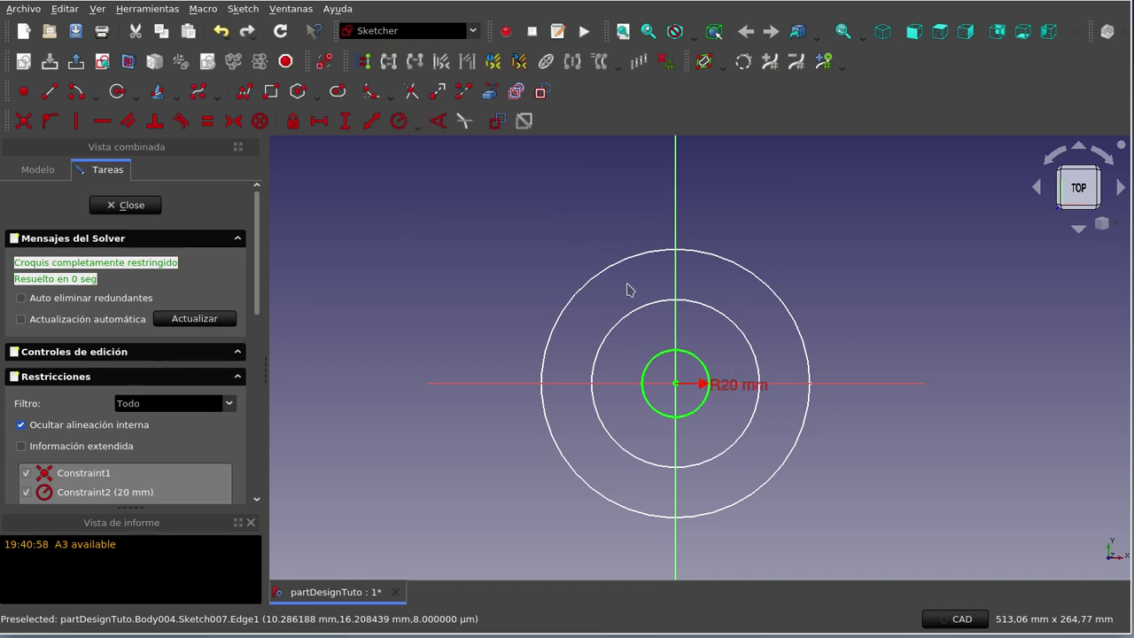
Close Sketch007 and orbit toward the front to view the three concentric circles.
click(148, 209)
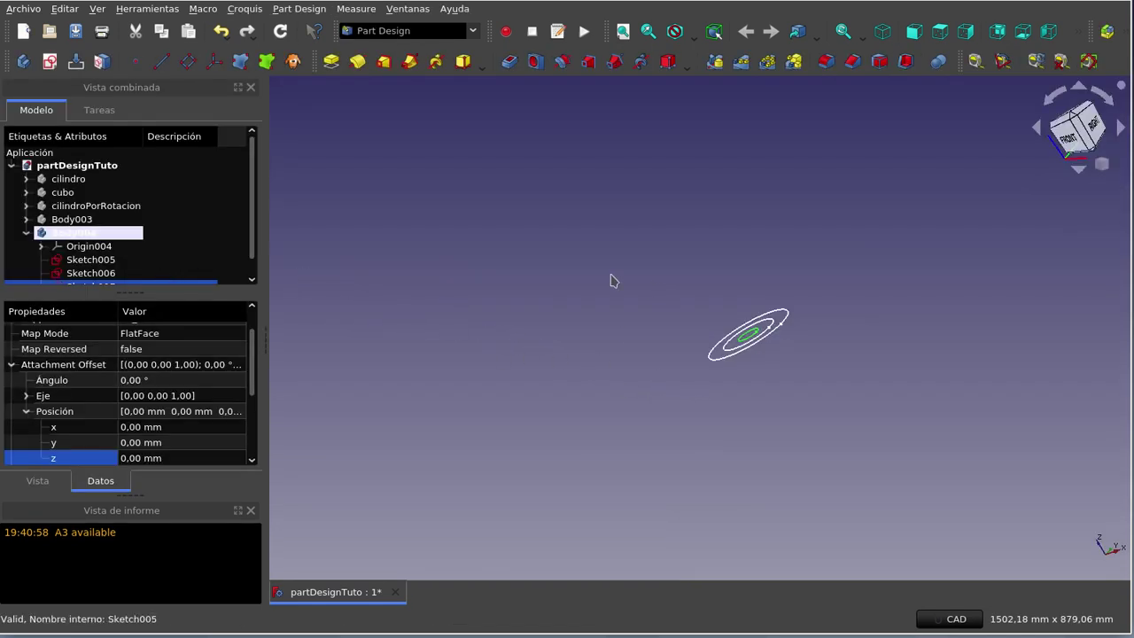
mouse_move(659, 285)
middle_down()
mouse_move(794, 243)
mouse_move(767, 276)
middle_up()
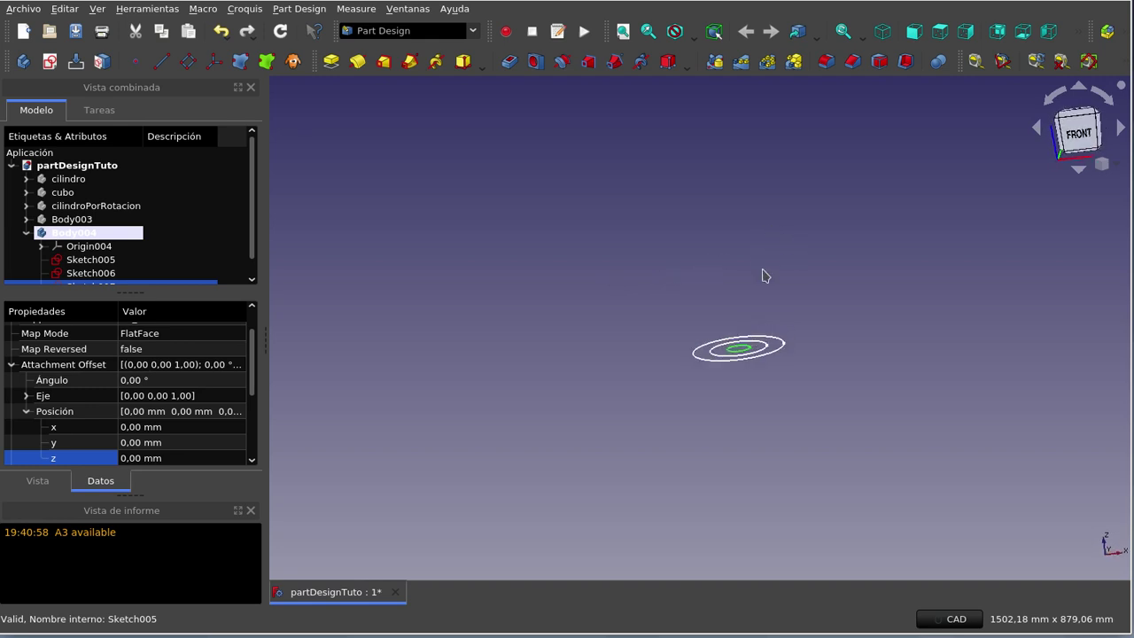